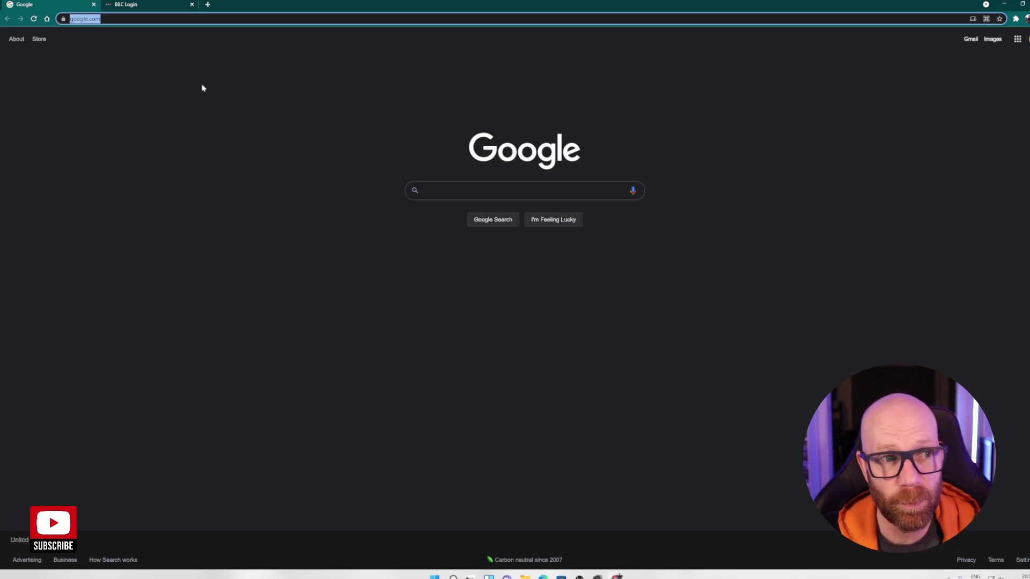
Step: Search Google for 'twidget' and open the twidgetapp.web.app result
{"action": "type", "text": "tw"}
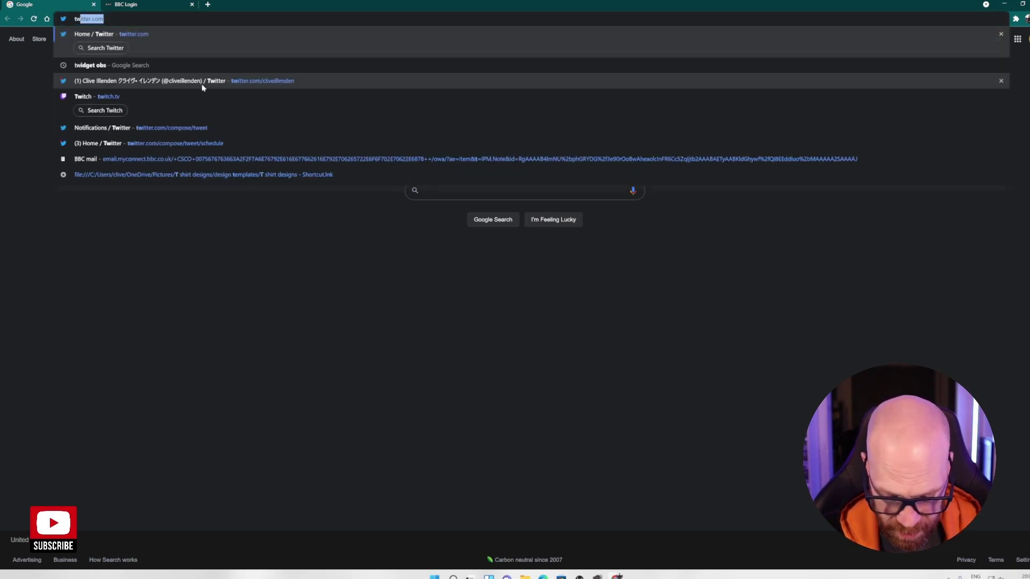
{"action": "type", "text": "idget"}
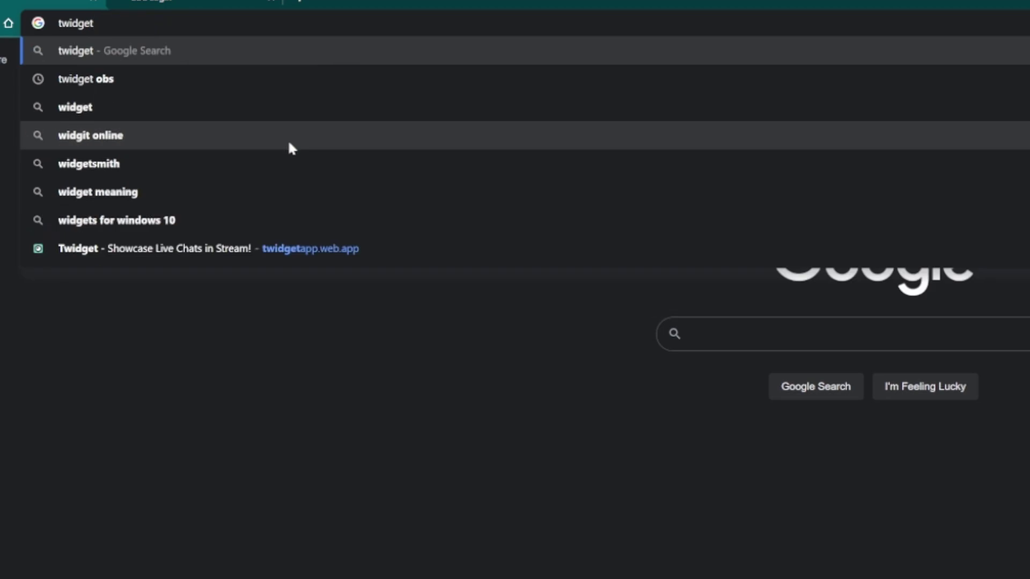
{"action": "key", "text": "Return"}
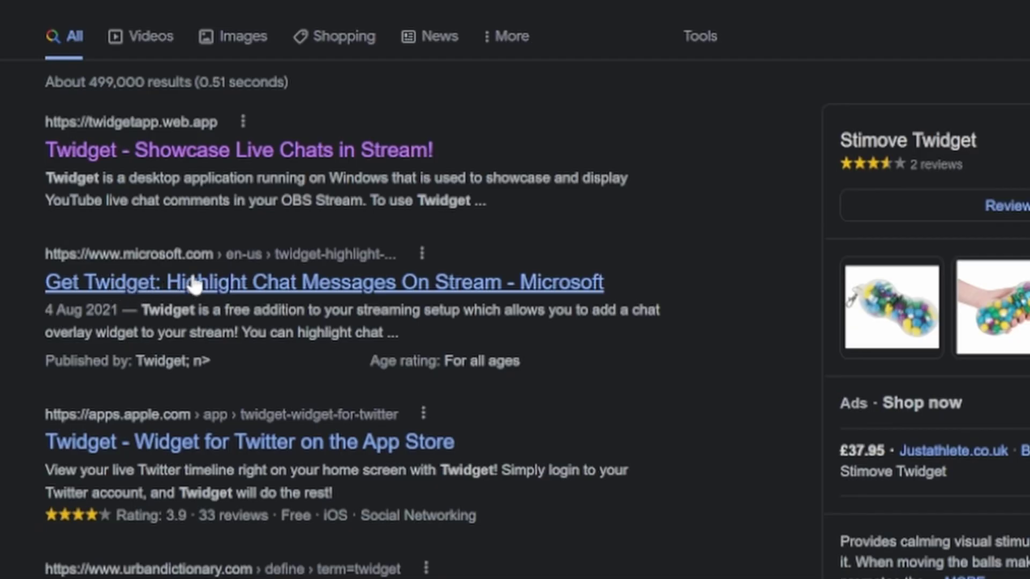
{"action": "left_click", "coordinate": [214, 151]}
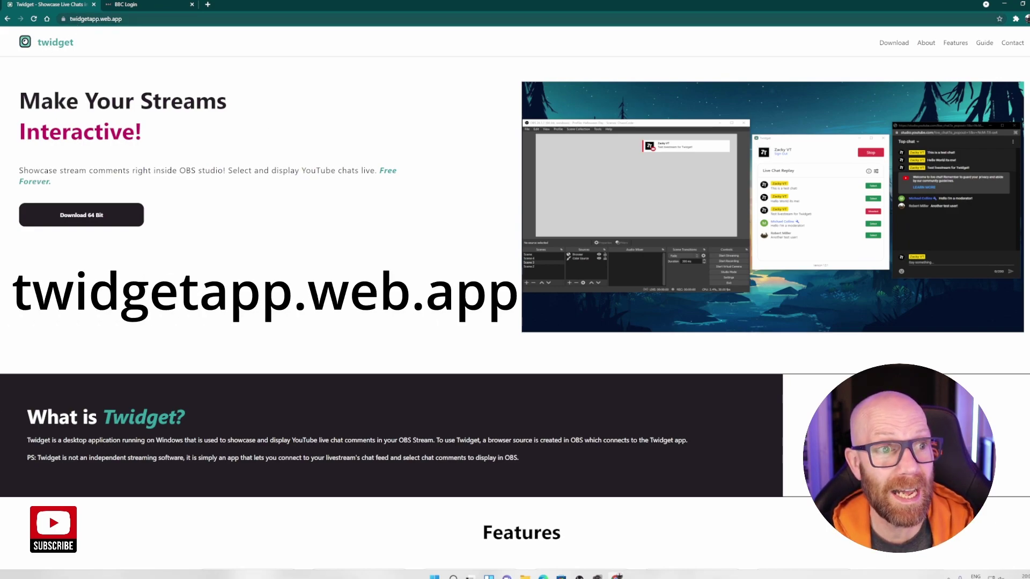
Step: Start the 64-bit download of the Twidget-1.4.1-beta.Setup installer from twidgetapp.web.app
{"action": "left_click", "coordinate": [171, 18]}
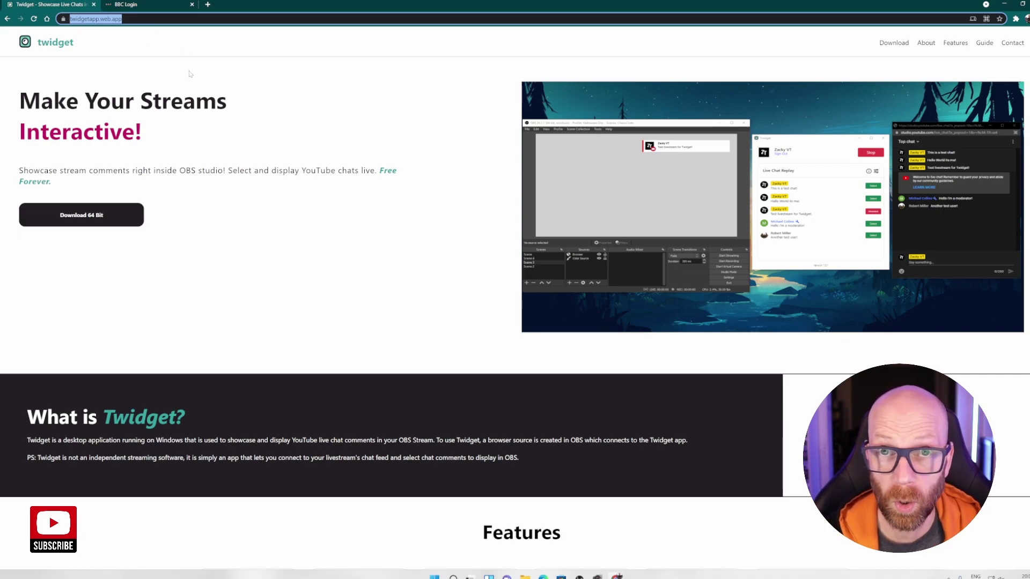
{"action": "left_click", "coordinate": [82, 217]}
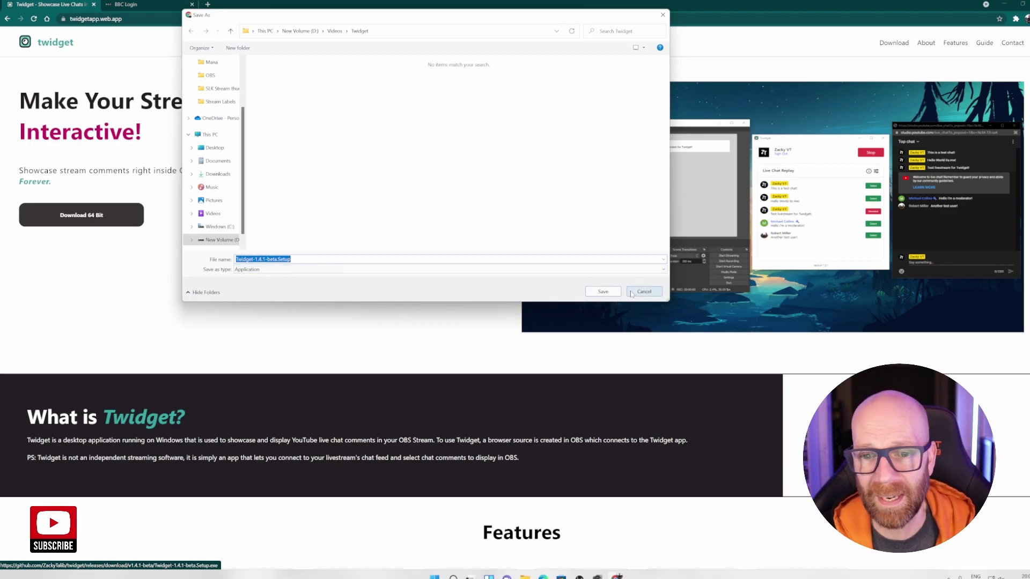
Step: Dismiss the installer save dialog and scroll down to the Features section
{"action": "left_click", "coordinate": [662, 15]}
{"action": "scroll", "coordinate": [464, 129], "scroll_direction": "down", "scroll_amount": 5}
{"action": "scroll", "coordinate": [464, 131], "scroll_direction": "up", "scroll_amount": 3}
{"action": "scroll", "coordinate": [465, 132], "scroll_direction": "down", "scroll_amount": 2}
{"action": "scroll", "coordinate": [458, 134], "scroll_direction": "down", "scroll_amount": 2}
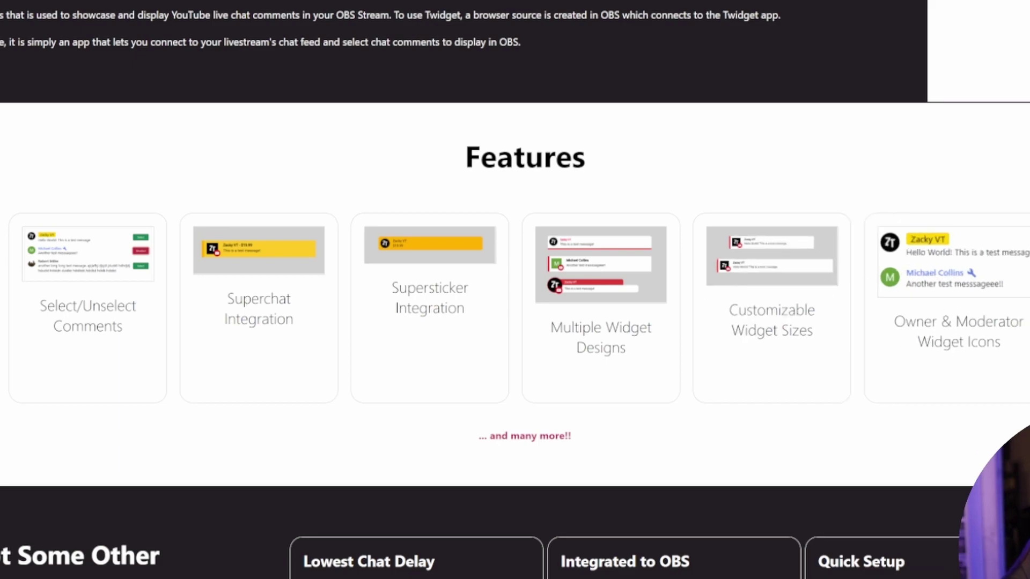
Step: Scroll through the Using Twidget and Widget Templates sections, then back up
{"action": "scroll", "coordinate": [706, 294], "scroll_direction": "down", "scroll_amount": 4}
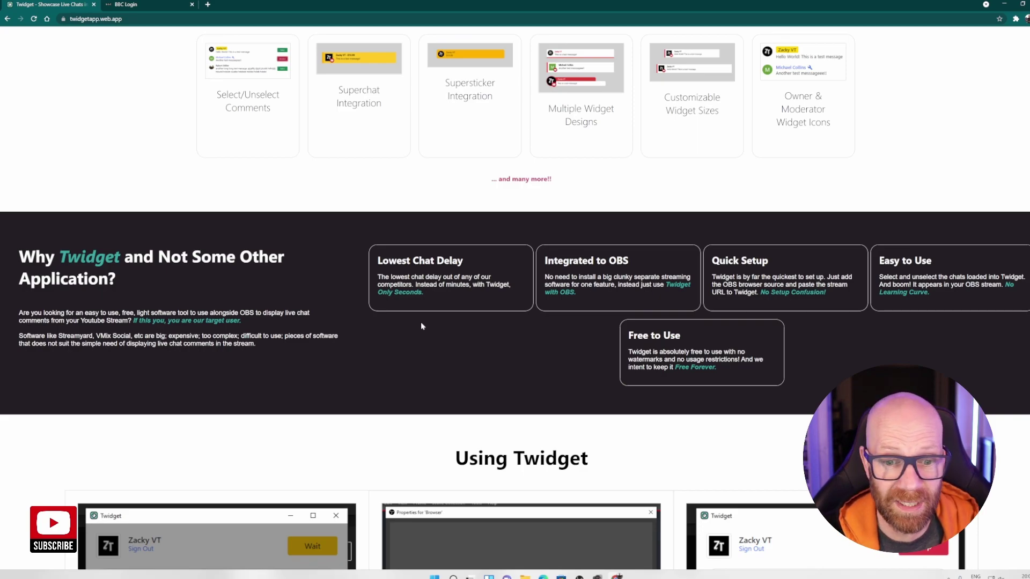
{"action": "scroll", "coordinate": [422, 326], "scroll_direction": "down", "scroll_amount": 5}
{"action": "scroll", "coordinate": [392, 252], "scroll_direction": "down", "scroll_amount": 1}
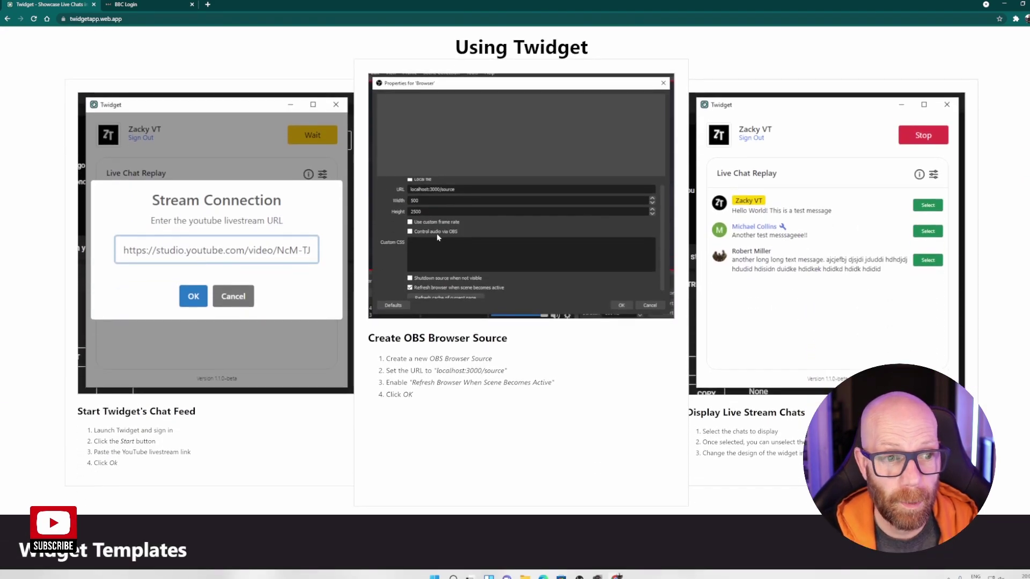
{"action": "scroll", "coordinate": [376, 230], "scroll_direction": "down", "scroll_amount": 1}
{"action": "scroll", "coordinate": [370, 233], "scroll_direction": "up", "scroll_amount": 1}
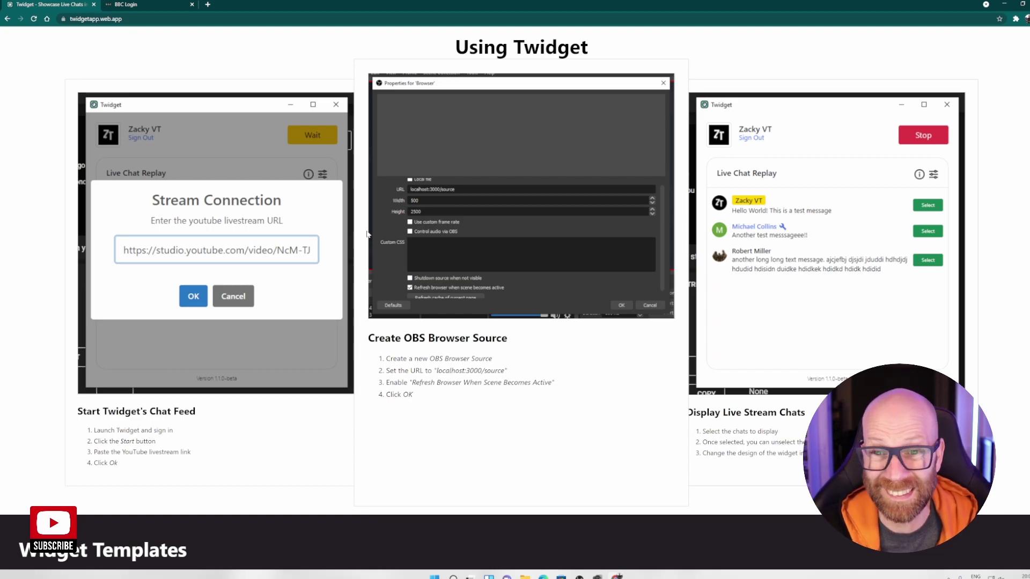
{"action": "scroll", "coordinate": [374, 220], "scroll_direction": "down", "scroll_amount": 2}
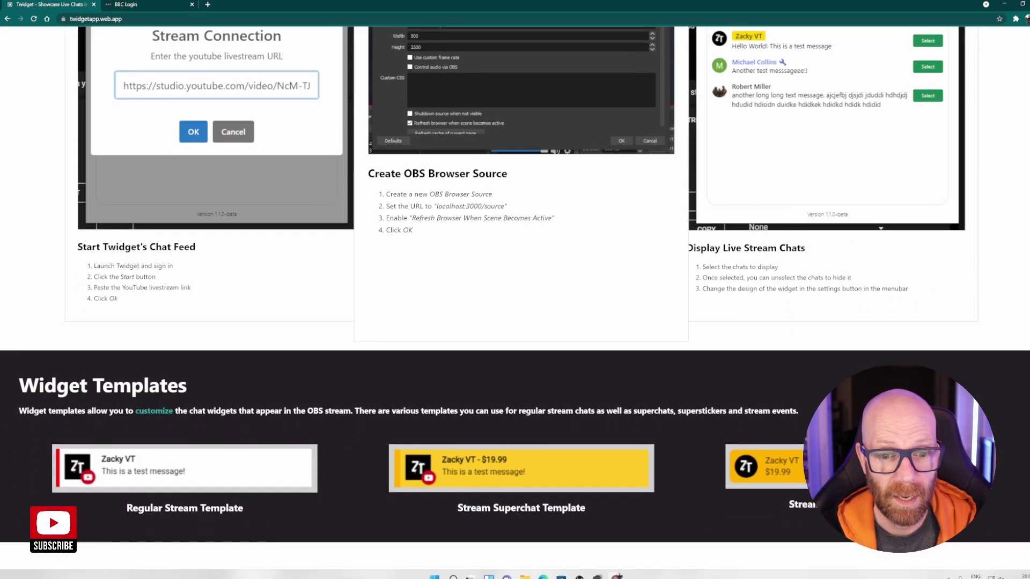
{"action": "scroll", "coordinate": [374, 220], "scroll_direction": "up", "scroll_amount": 2}
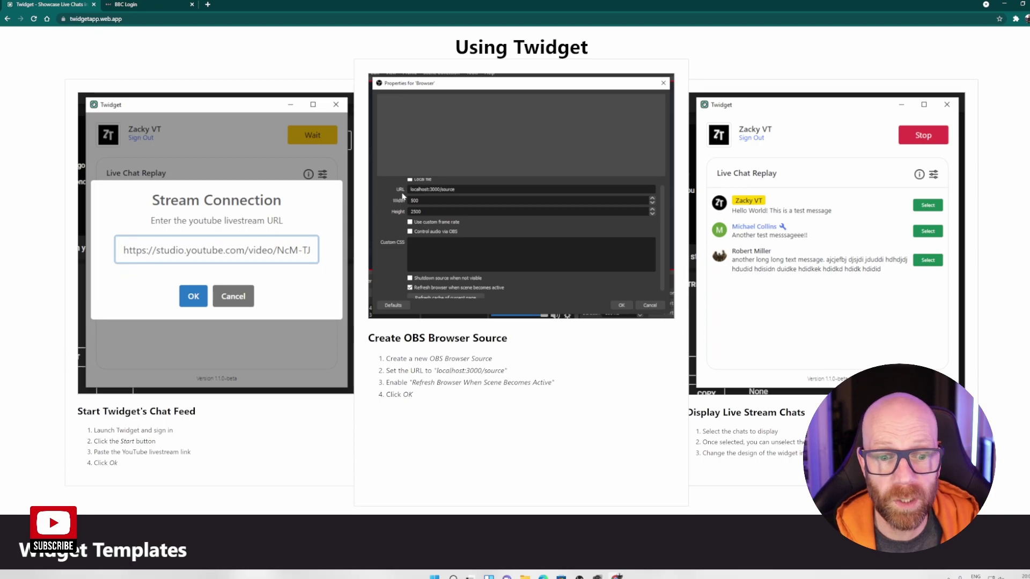
{"action": "scroll", "coordinate": [403, 195], "scroll_direction": "down", "scroll_amount": 2}
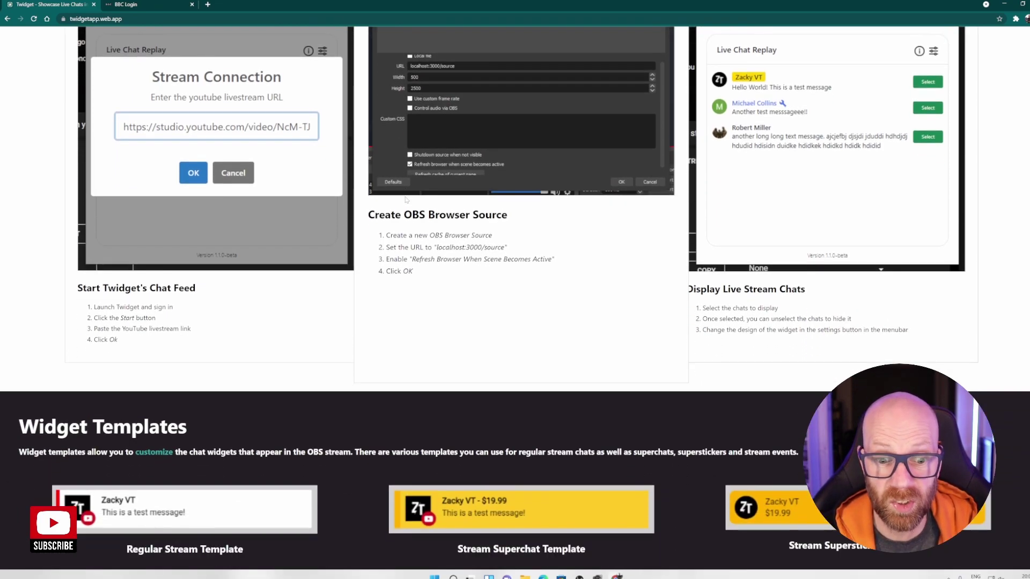
{"action": "scroll", "coordinate": [412, 199], "scroll_direction": "down", "scroll_amount": 2}
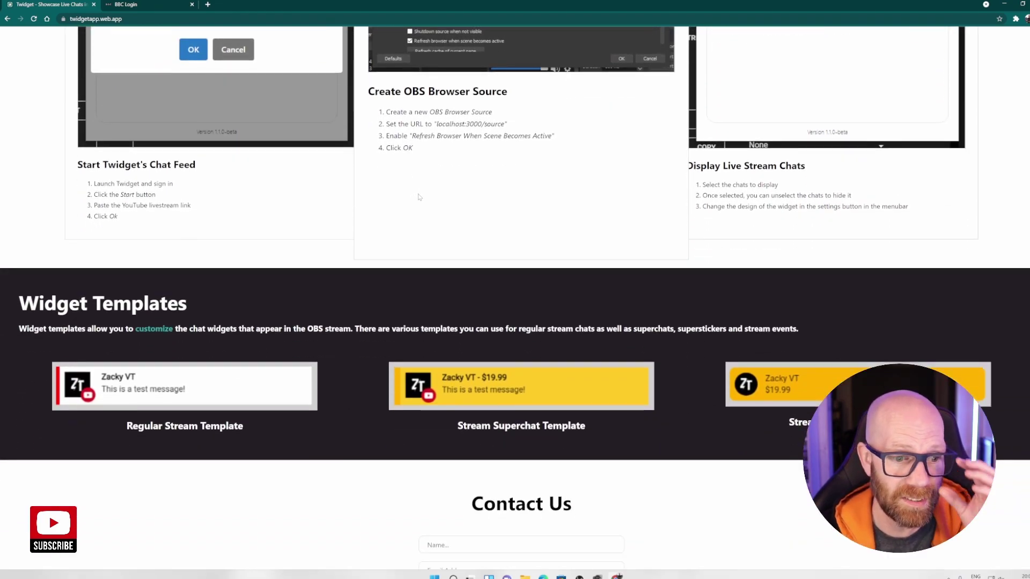
{"action": "scroll", "coordinate": [419, 194], "scroll_direction": "down", "scroll_amount": 2}
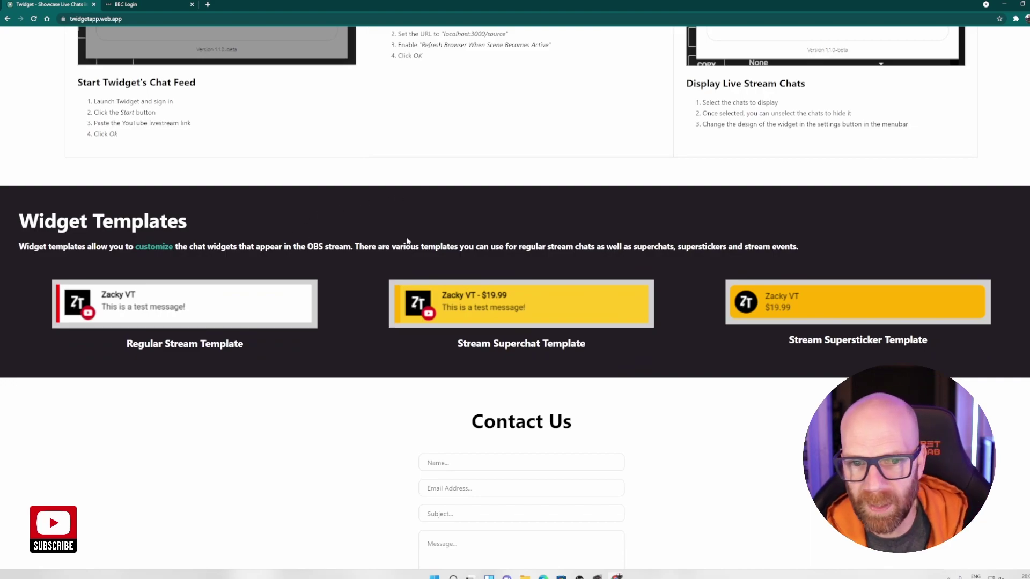
{"action": "scroll", "coordinate": [423, 242], "scroll_direction": "up", "scroll_amount": 10}
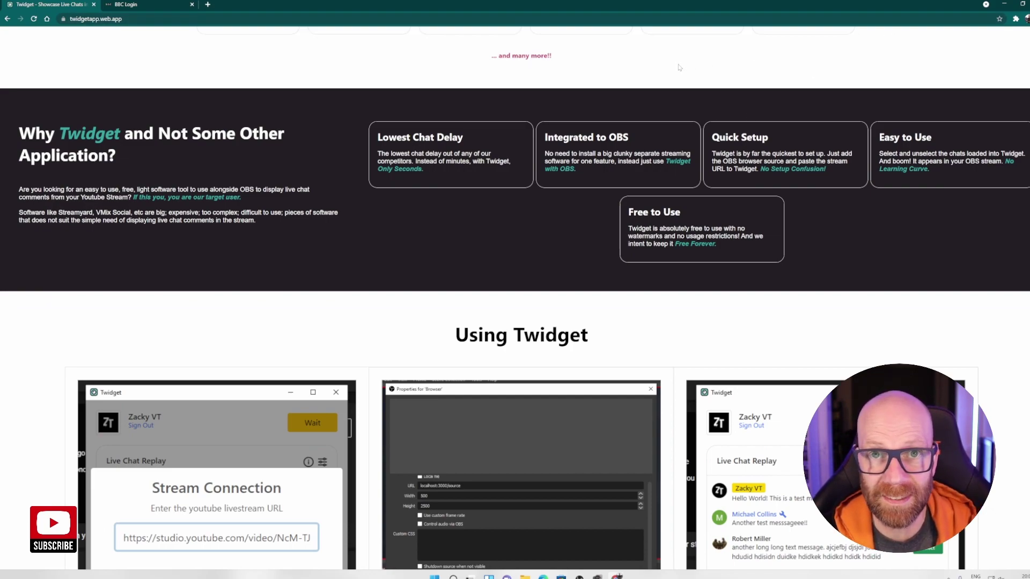
Step: In Twidget's chat template settings, try the Classic, Minimalist, Edge and Dark templates
{"action": "left_click", "coordinate": [1014, 7]}
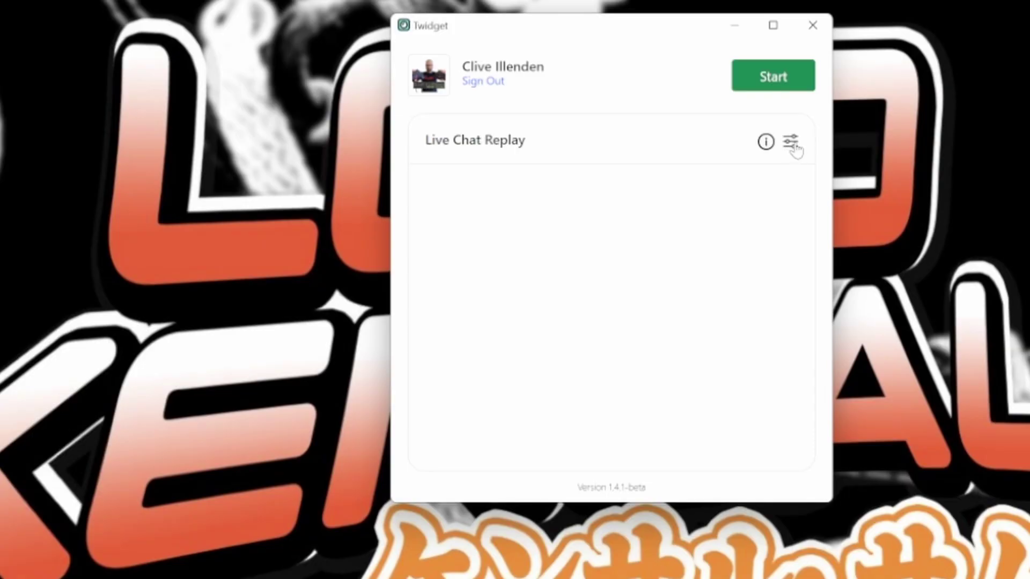
{"action": "left_click", "coordinate": [792, 144]}
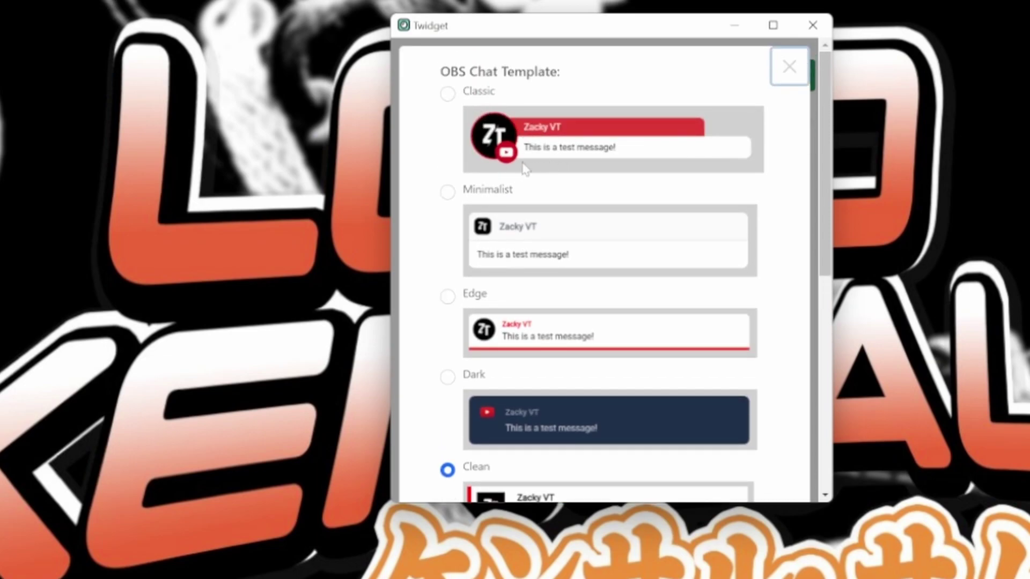
{"action": "left_click", "coordinate": [447, 94]}
{"action": "left_click", "coordinate": [447, 192]}
{"action": "scroll", "coordinate": [461, 172], "scroll_direction": "down", "scroll_amount": 3}
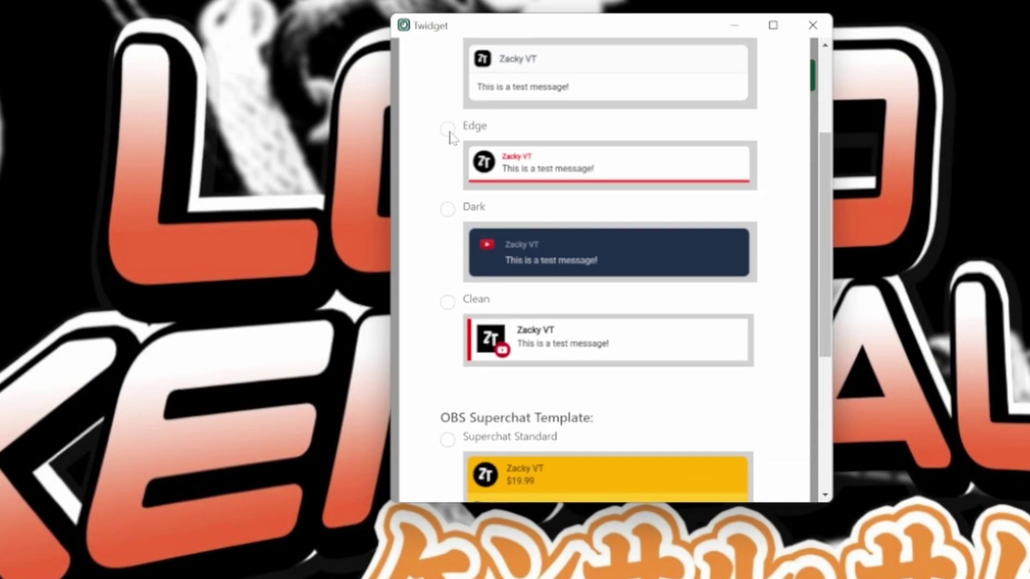
{"action": "left_click", "coordinate": [449, 129]}
{"action": "left_click", "coordinate": [448, 208]}
Step: Settle on the Classic chat template for OBS
{"action": "scroll", "coordinate": [590, 242], "scroll_direction": "down", "scroll_amount": 4}
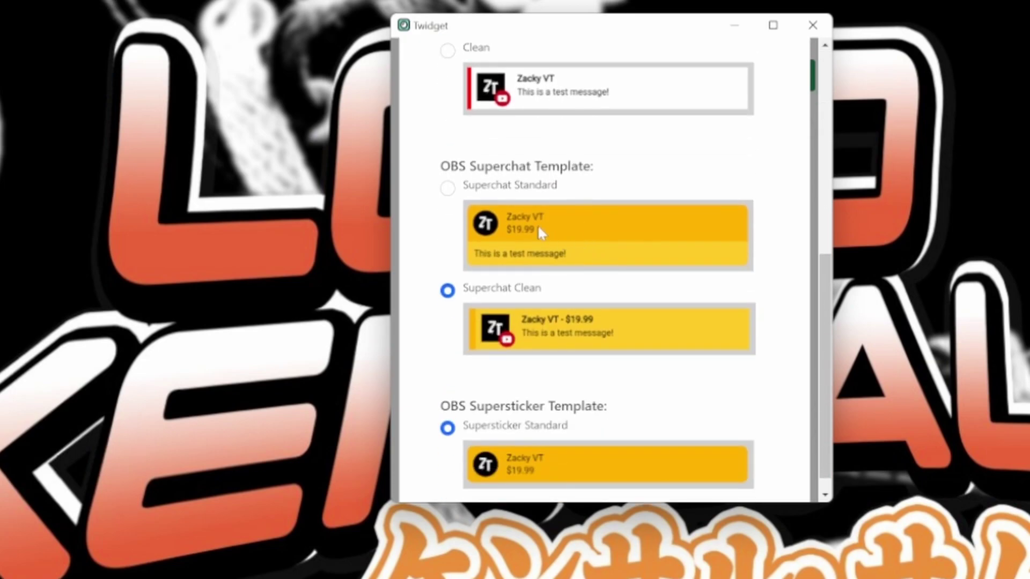
{"action": "scroll", "coordinate": [541, 231], "scroll_direction": "up", "scroll_amount": 7}
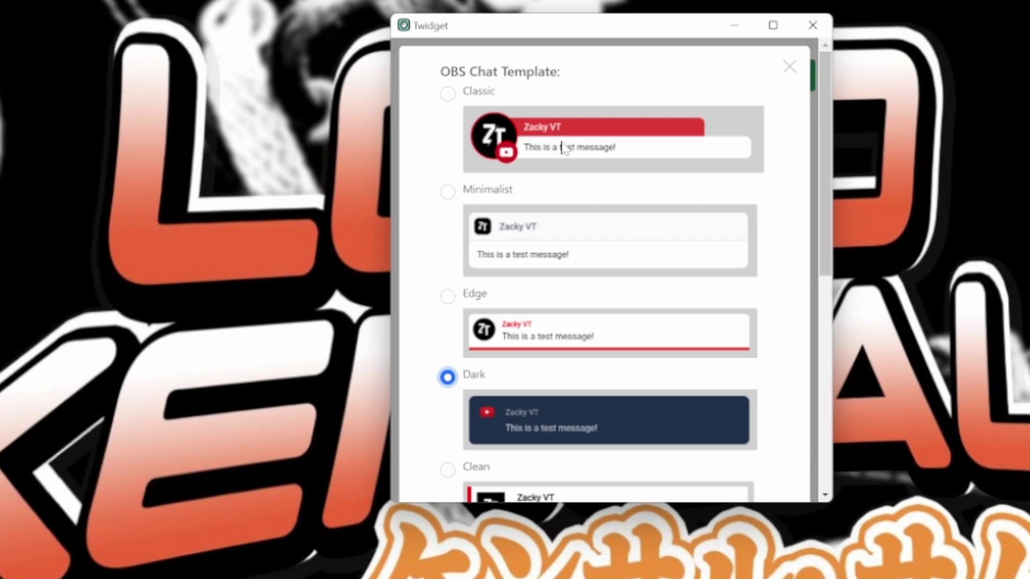
{"action": "scroll", "coordinate": [564, 148], "scroll_direction": "down", "scroll_amount": 3}
{"action": "scroll", "coordinate": [536, 123], "scroll_direction": "up", "scroll_amount": 3}
{"action": "left_click", "coordinate": [448, 96]}
{"action": "scroll", "coordinate": [593, 147], "scroll_direction": "down", "scroll_amount": 10}
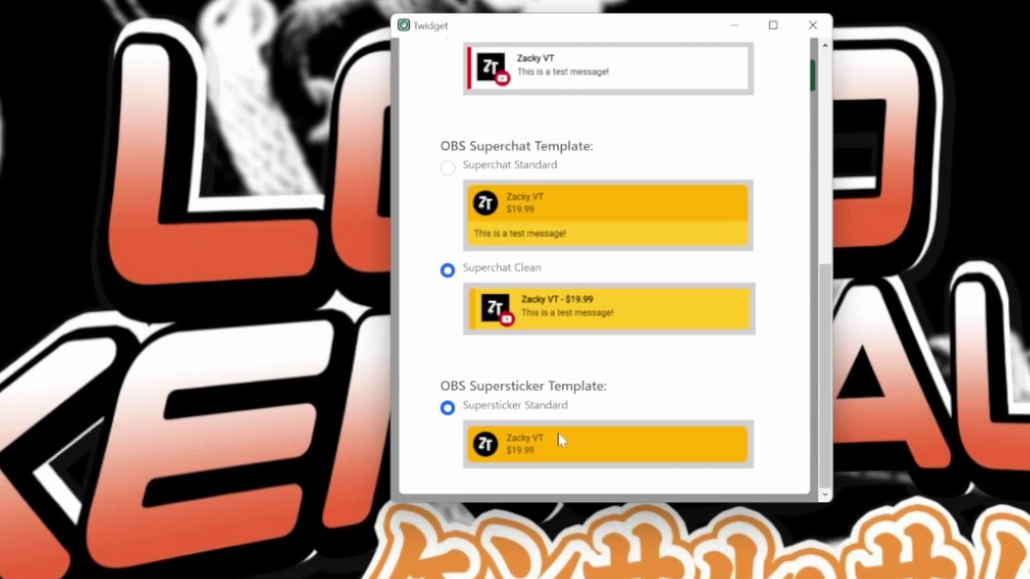
{"action": "scroll", "coordinate": [560, 424], "scroll_direction": "up", "scroll_amount": 10}
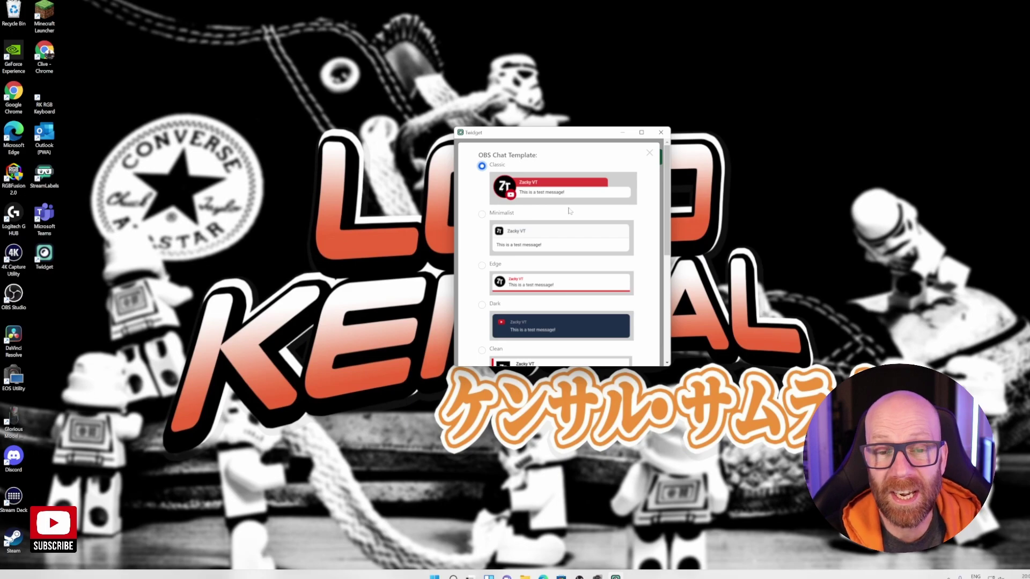
Step: Close the template settings and expand the OBS Setup instructions in Twidget's help
{"action": "left_click", "coordinate": [649, 153]}
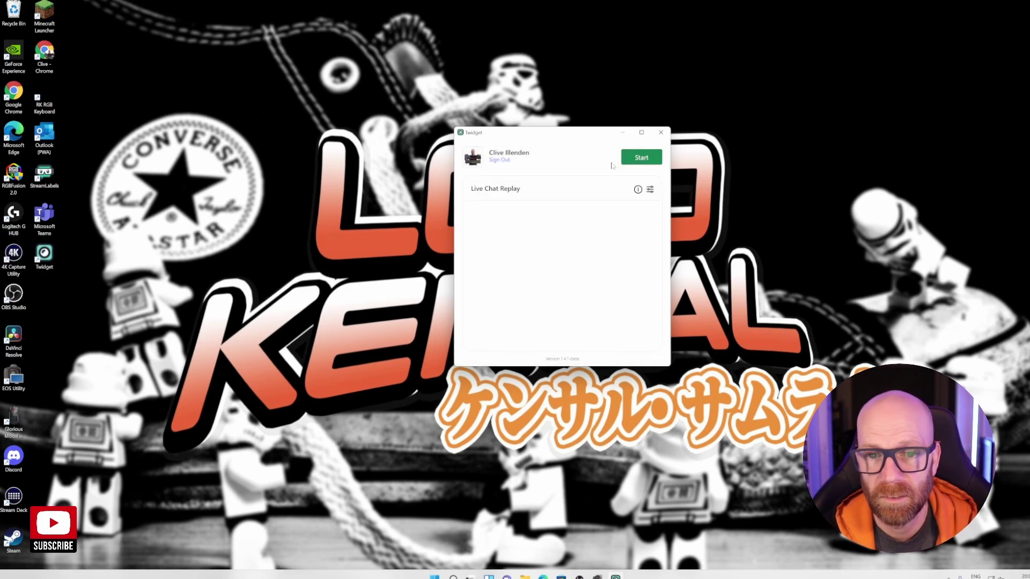
{"action": "left_click", "coordinate": [638, 190]}
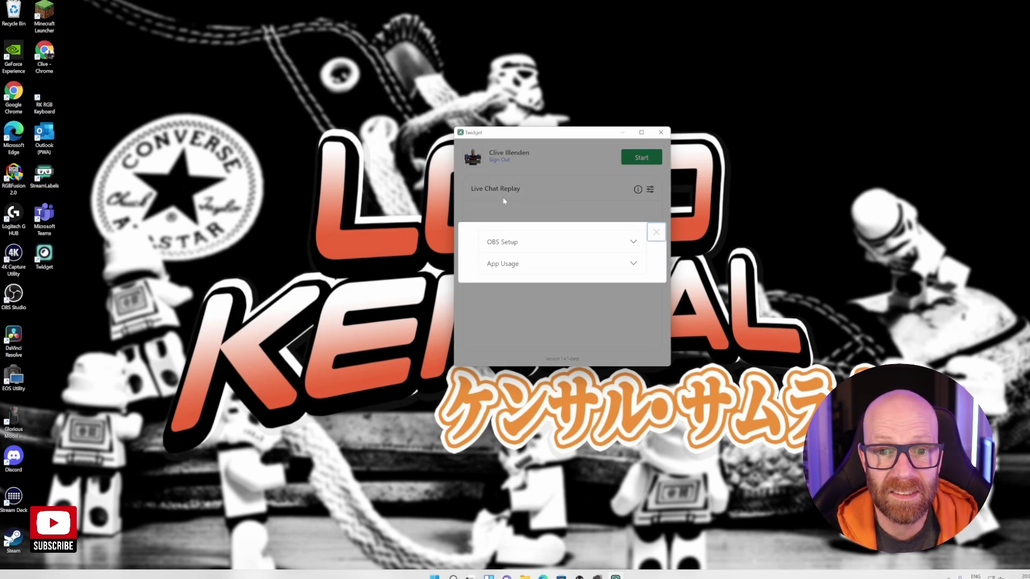
{"action": "left_click", "coordinate": [631, 243]}
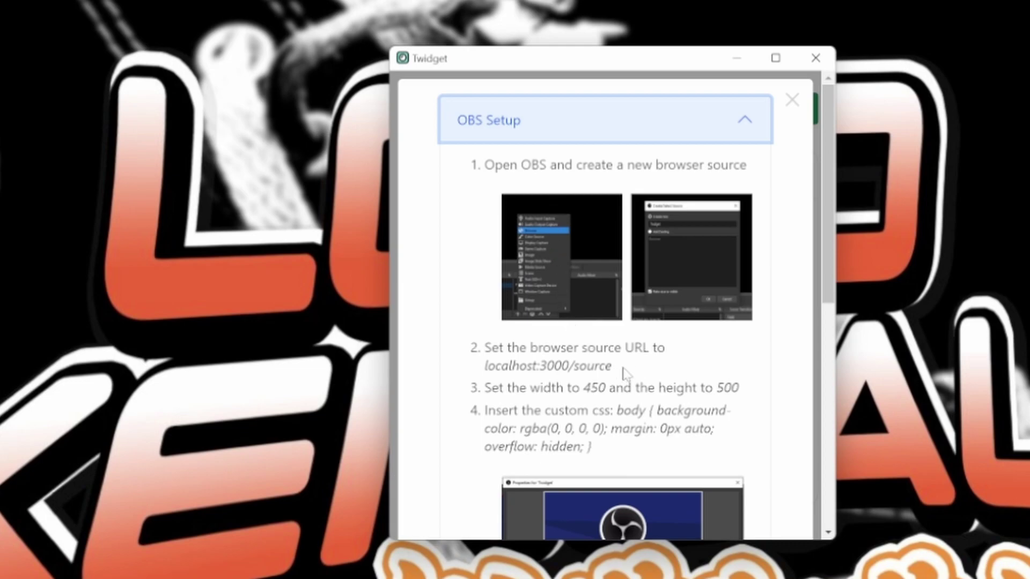
Step: Select the browser source URL localhost:3000/source and review the 450×500 sizing guidance
{"action": "left_click_drag", "start_coordinate": [616, 370], "coordinate": [489, 373]}
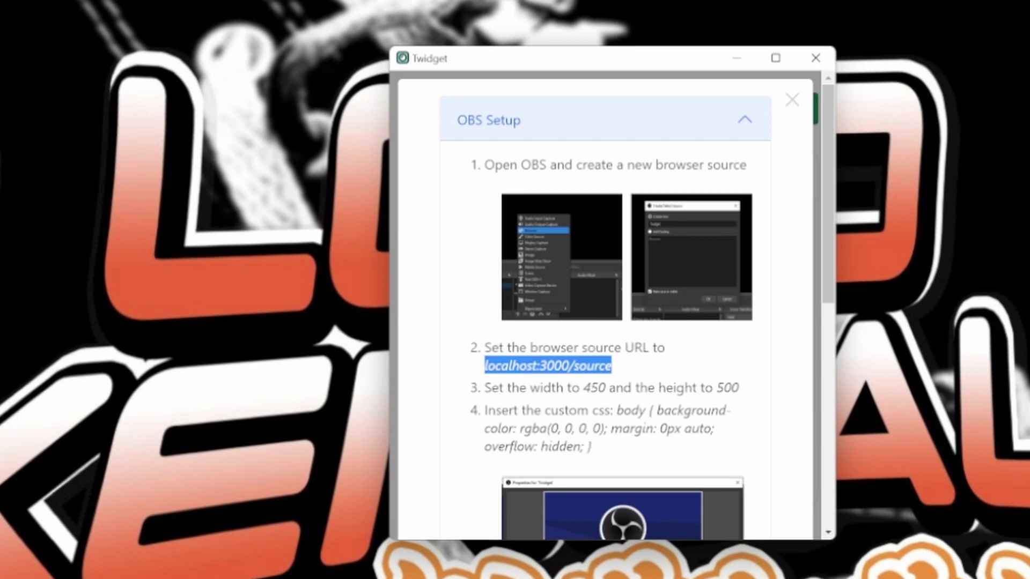
{"action": "left_click_drag", "start_coordinate": [615, 370], "coordinate": [485, 375]}
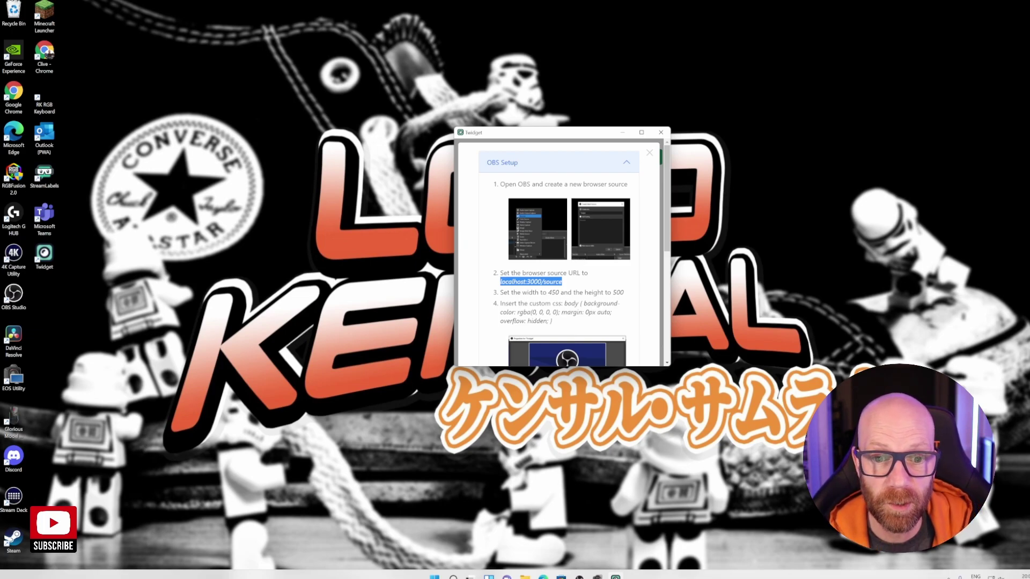
{"action": "scroll", "coordinate": [592, 286], "scroll_direction": "down", "scroll_amount": 5}
{"action": "scroll", "coordinate": [593, 286], "scroll_direction": "up", "scroll_amount": 5}
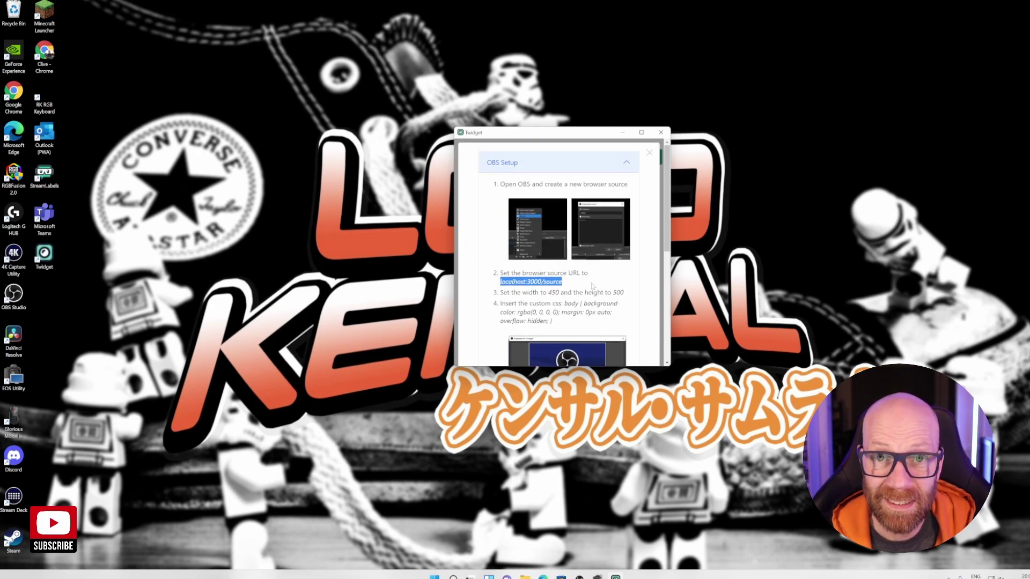
{"action": "scroll", "coordinate": [592, 285], "scroll_direction": "down", "scroll_amount": 4}
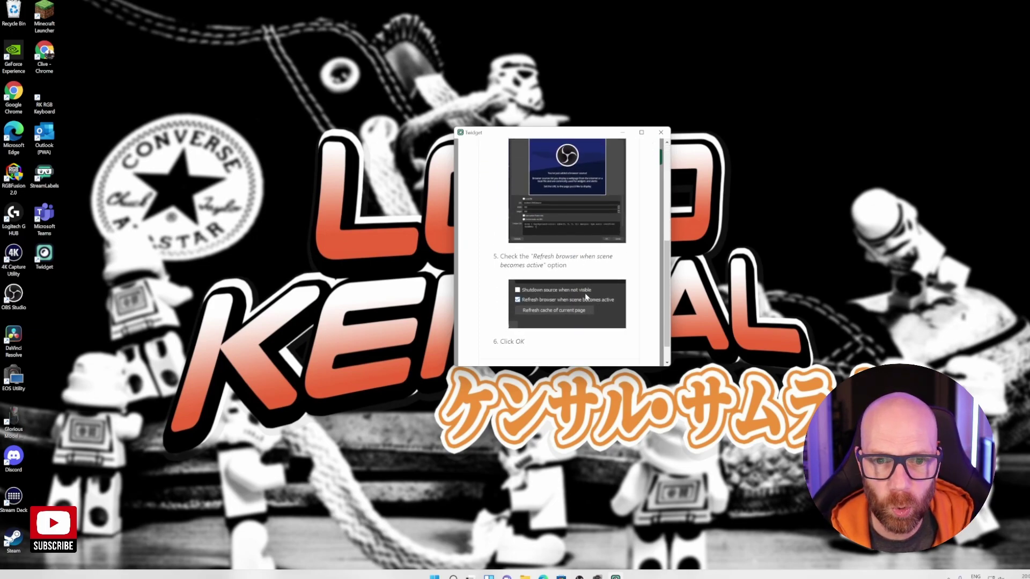
{"action": "scroll", "coordinate": [586, 297], "scroll_direction": "down", "scroll_amount": 1}
{"action": "scroll", "coordinate": [585, 296], "scroll_direction": "up", "scroll_amount": 5}
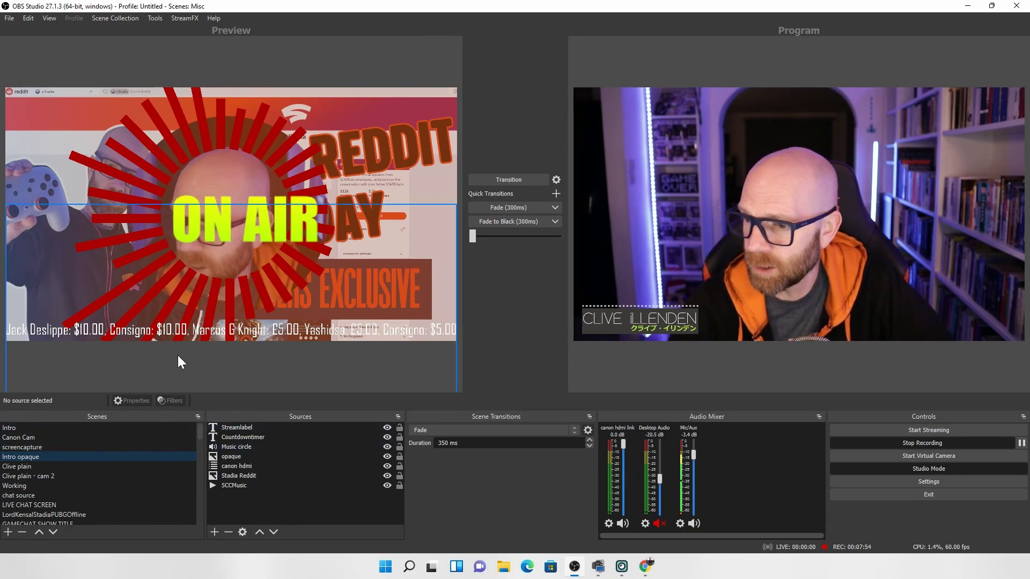
Step: Select the Clive plain scene and browse the available source types to add
{"action": "key", "text": "Down"}
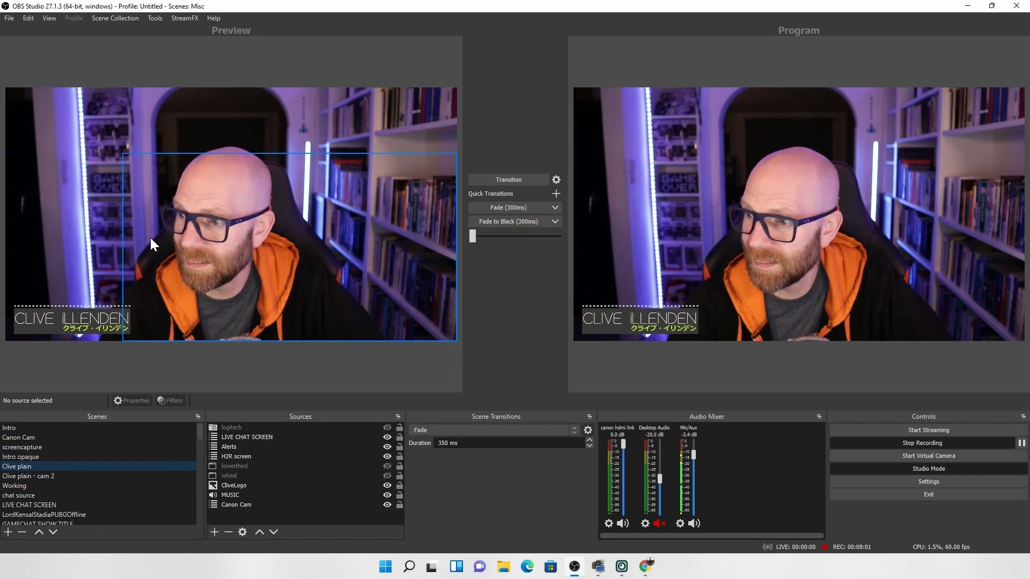
{"action": "left_click", "coordinate": [214, 531]}
{"action": "mouse_move", "coordinate": [221, 524]}
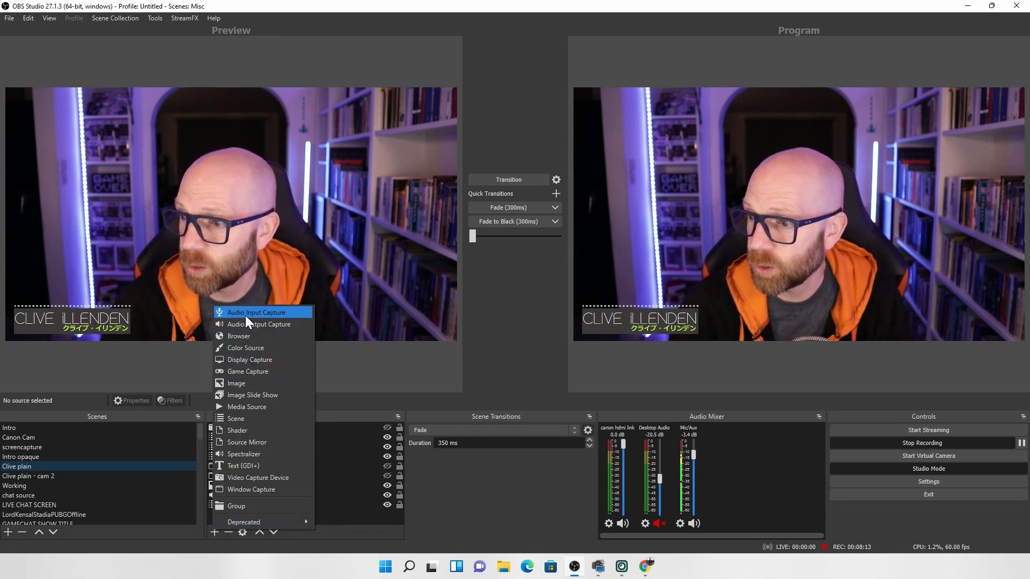
{"action": "left_click", "coordinate": [236, 335]}
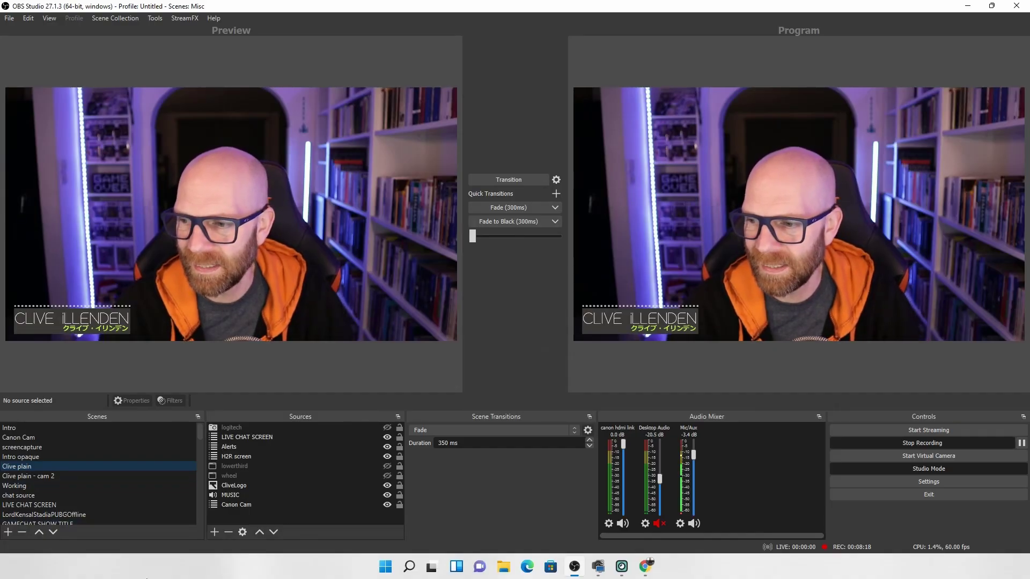
{"action": "scroll", "coordinate": [119, 449], "scroll_direction": "down", "scroll_amount": 2}
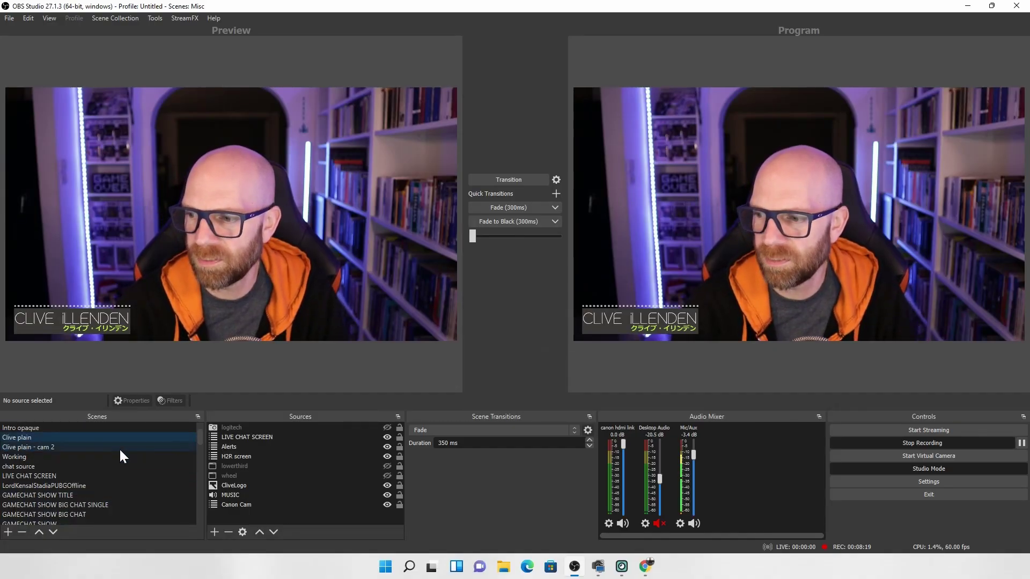
{"action": "scroll", "coordinate": [201, 430], "scroll_direction": "up", "scroll_amount": 2}
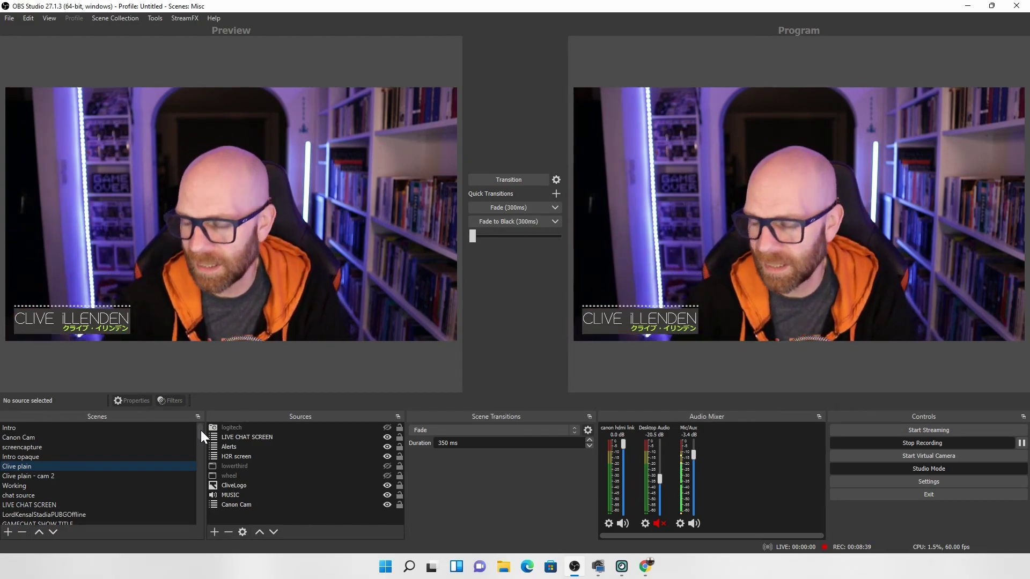
Step: Add a new scene named 'Twidget'
{"action": "left_click_drag", "start_coordinate": [200, 429], "coordinate": [196, 503]}
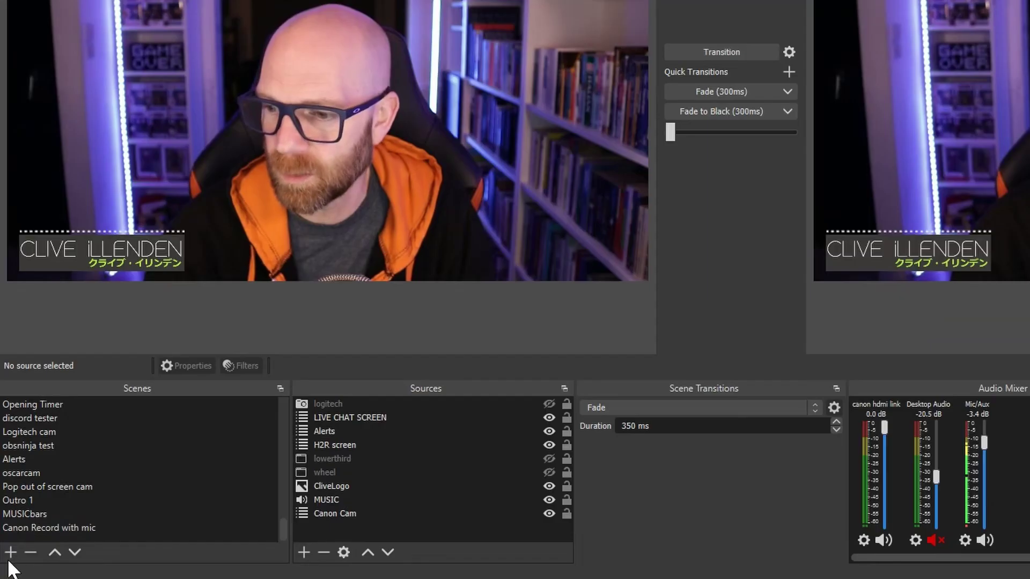
{"action": "left_click", "coordinate": [9, 532]}
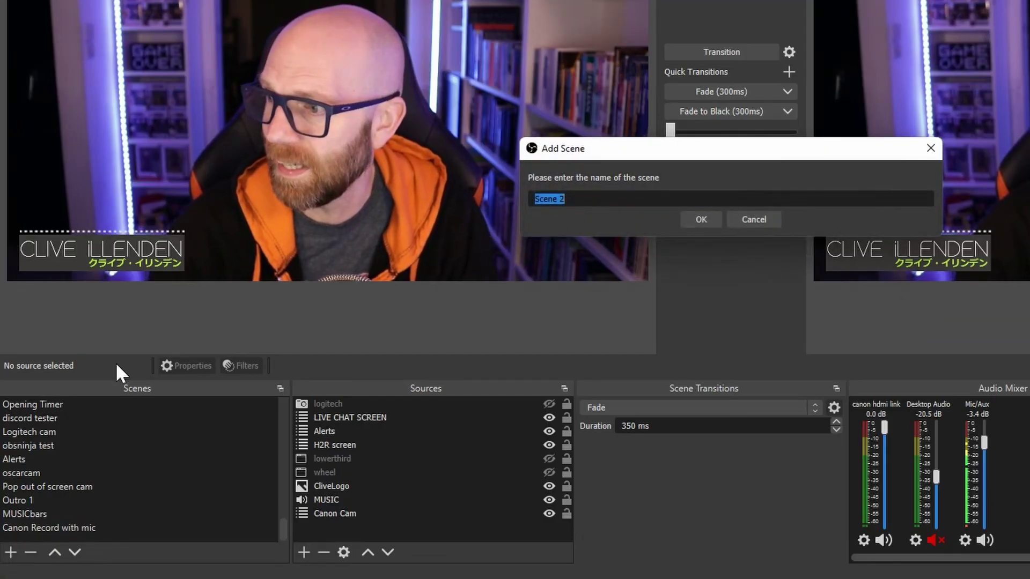
{"action": "left_click_drag", "start_coordinate": [588, 198], "coordinate": [523, 207]}
{"action": "type", "text": "Twidget"}
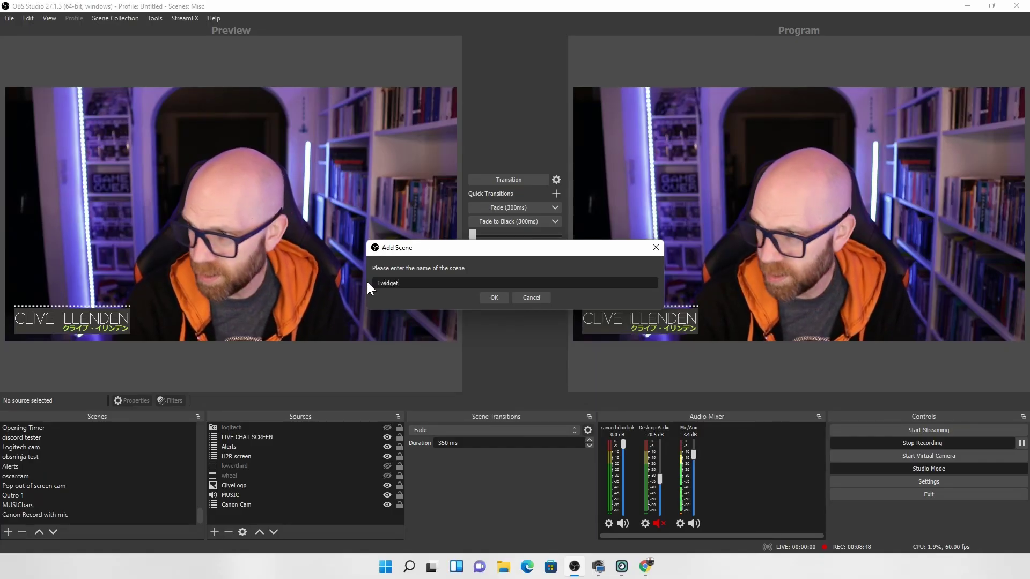
{"action": "left_click", "coordinate": [486, 297]}
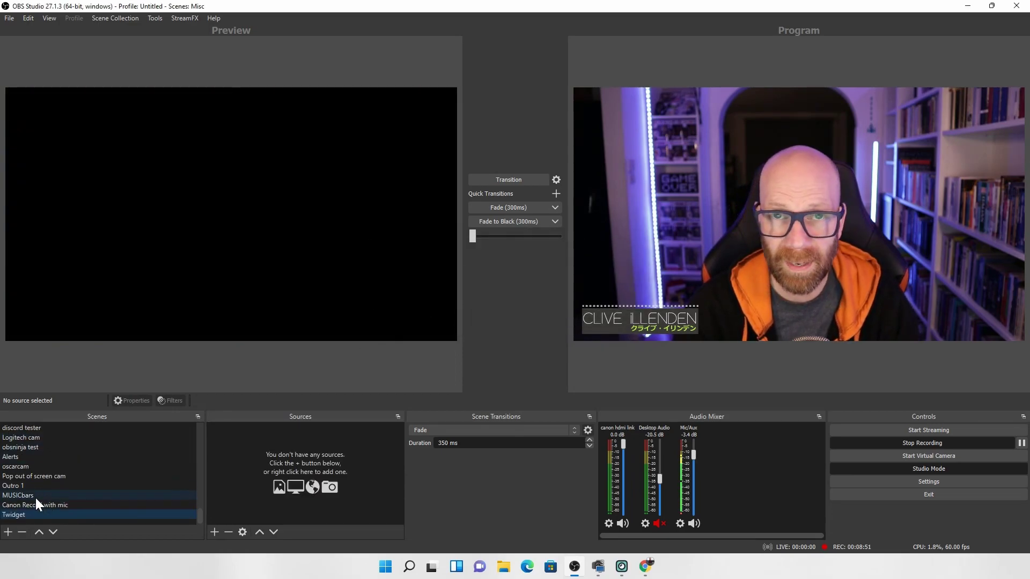
Step: Add a browser source to it named 'Twidget1'
{"action": "left_click", "coordinate": [214, 531]}
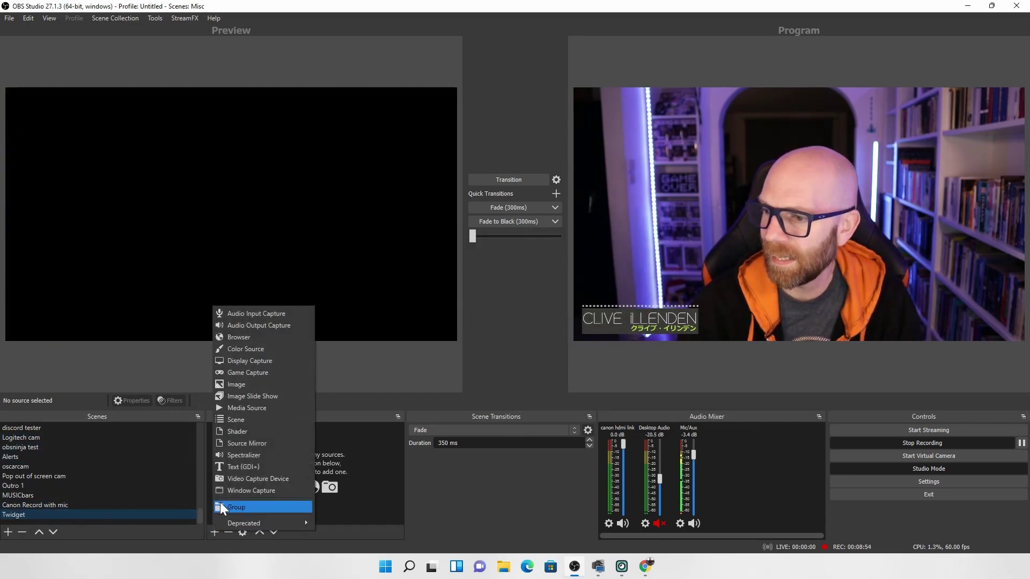
{"action": "left_click", "coordinate": [249, 337]}
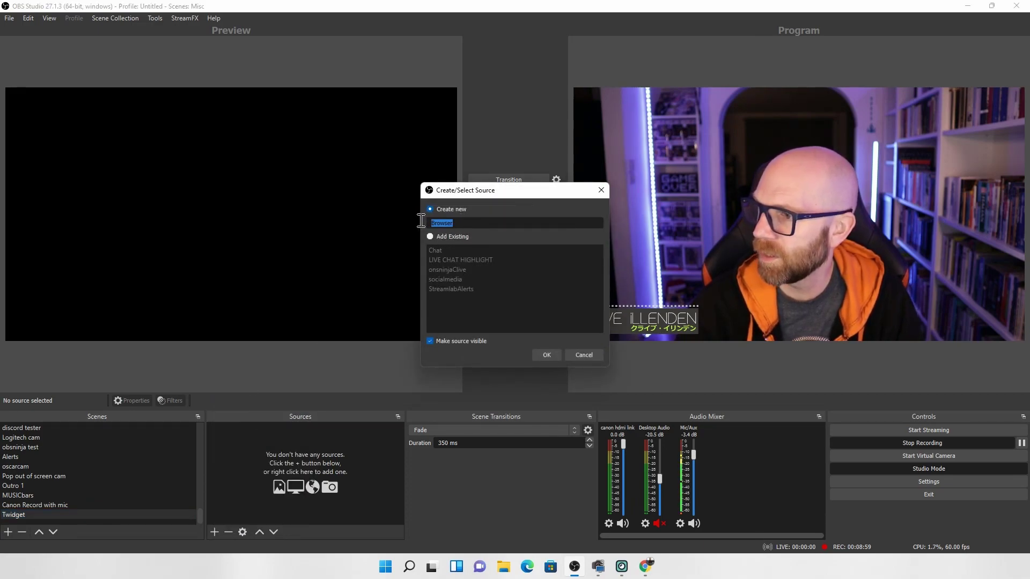
{"action": "type", "text": "Twidget12"}
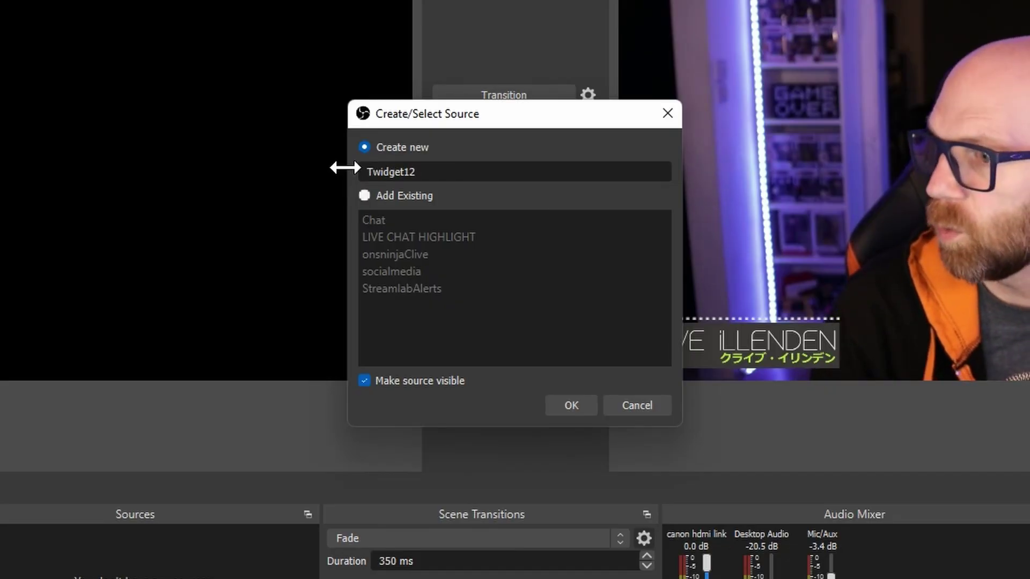
{"action": "key", "text": "BackSpace"}
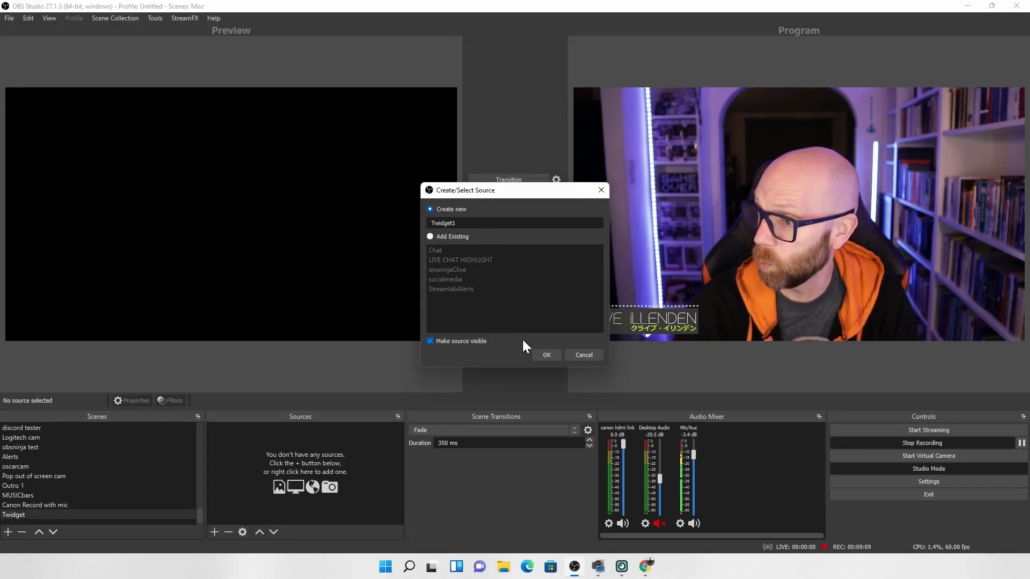
Step: Create Twidget1 and copy localhost:3000/source from Twidget's OBS Setup help
{"action": "left_click", "coordinate": [546, 355]}
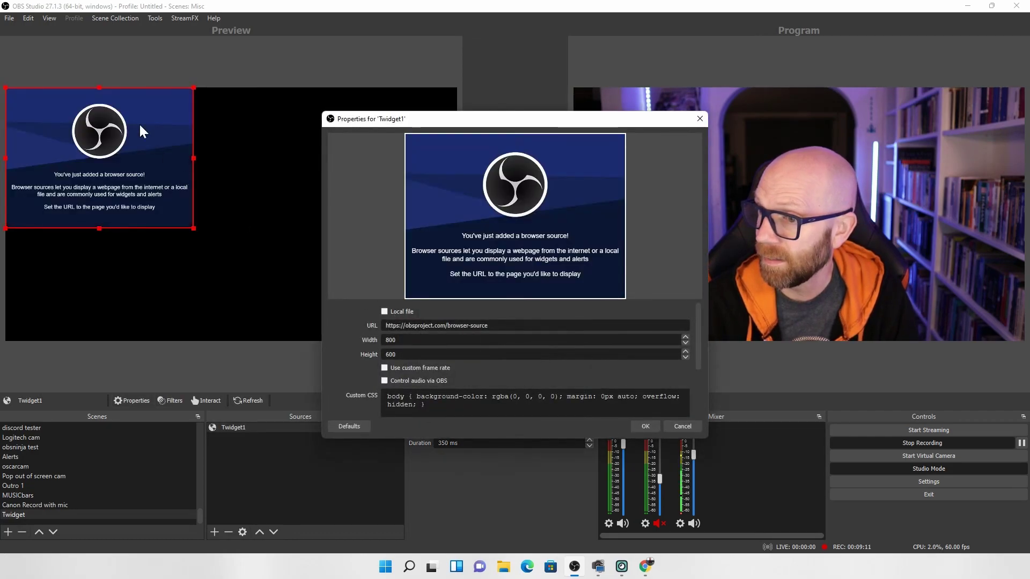
{"action": "left_click_drag", "start_coordinate": [502, 327], "coordinate": [370, 327]}
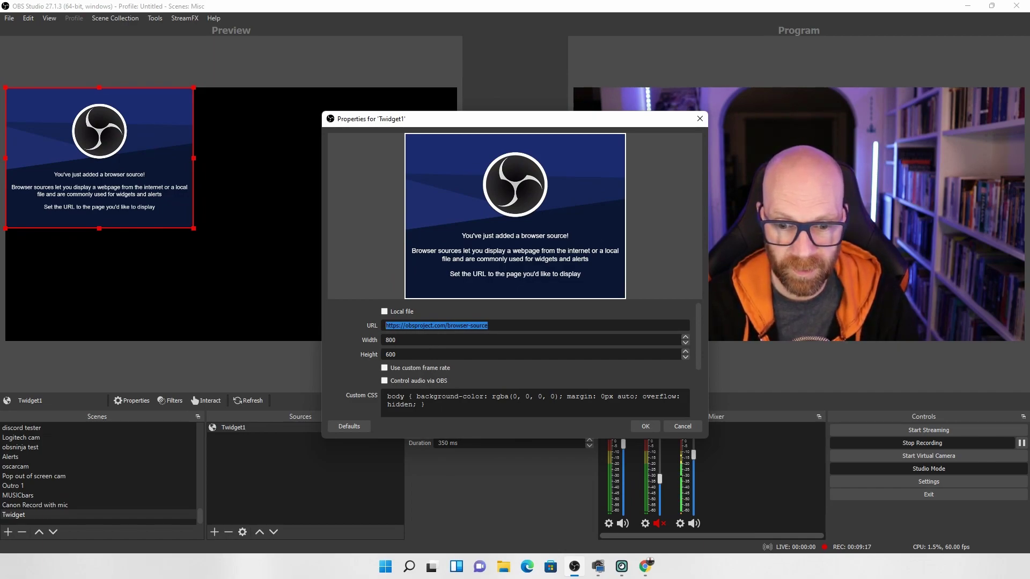
{"action": "key", "text": "alt+Tab"}
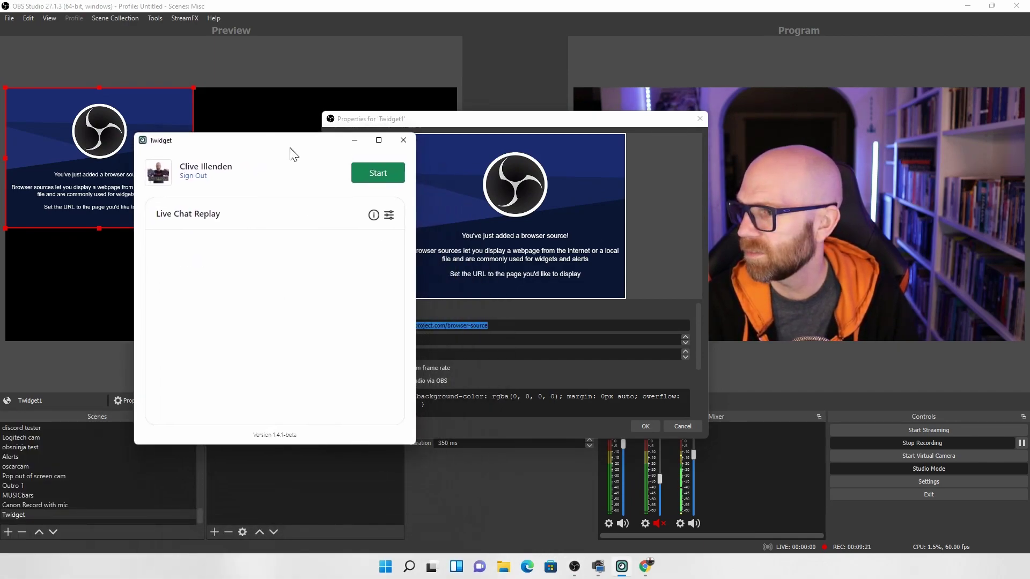
{"action": "left_click", "coordinate": [374, 215]}
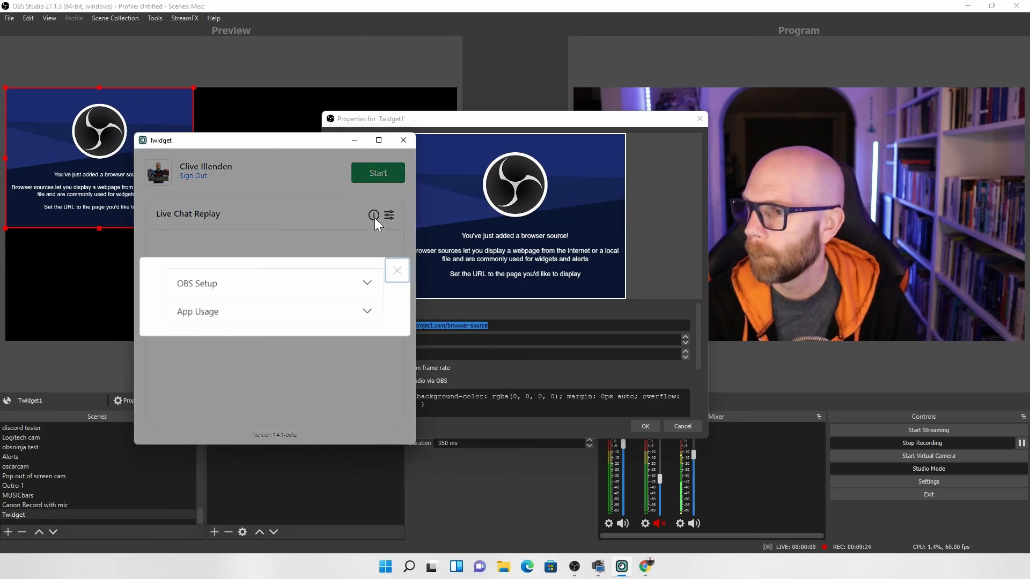
{"action": "left_click", "coordinate": [364, 282]}
{"action": "scroll", "coordinate": [325, 299], "scroll_direction": "down", "scroll_amount": 2}
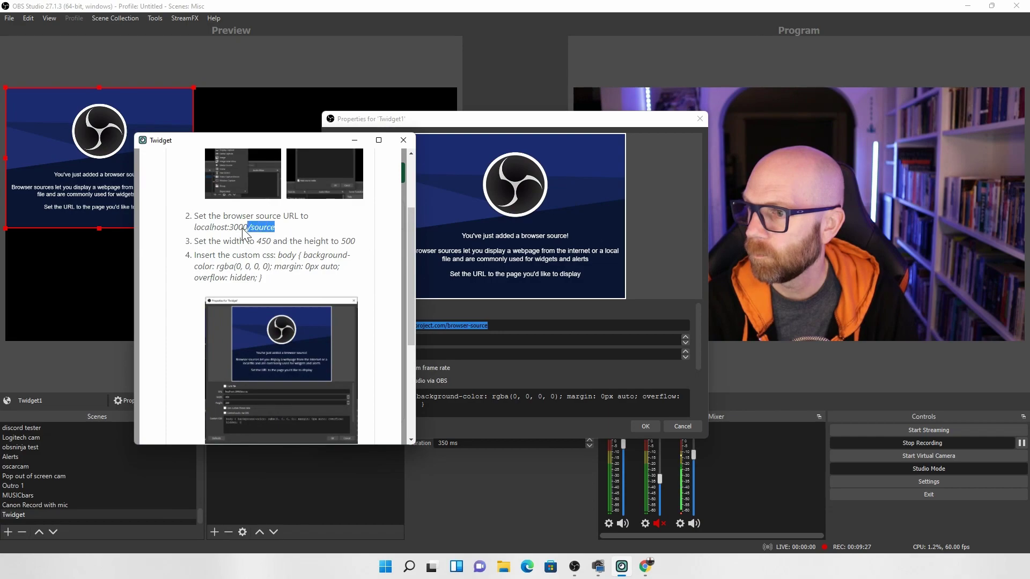
{"action": "left_click_drag", "start_coordinate": [242, 228], "coordinate": [193, 228]}
{"action": "key", "text": "ctrl+c"}
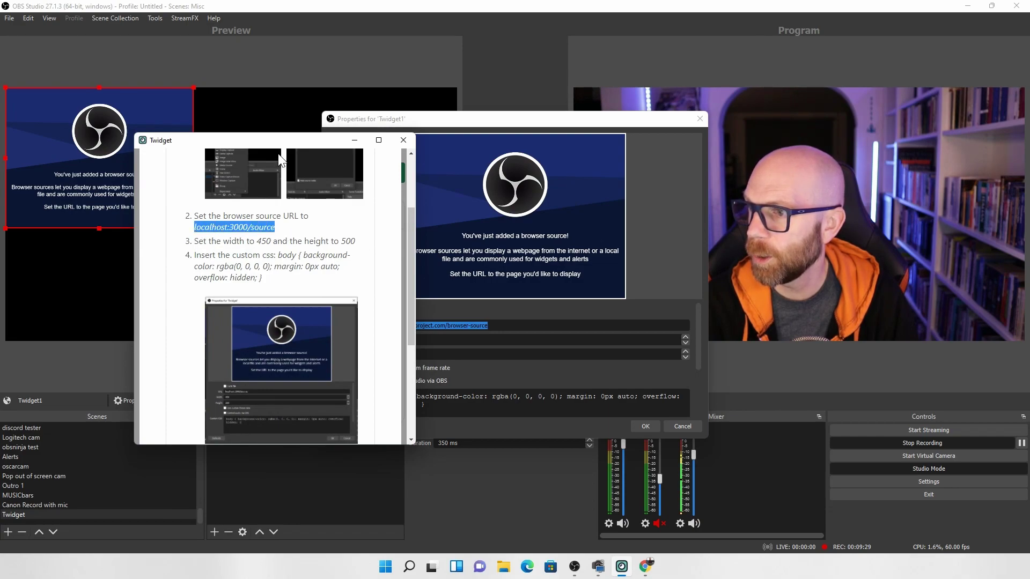
{"action": "left_click_drag", "start_coordinate": [285, 143], "coordinate": [193, 154]}
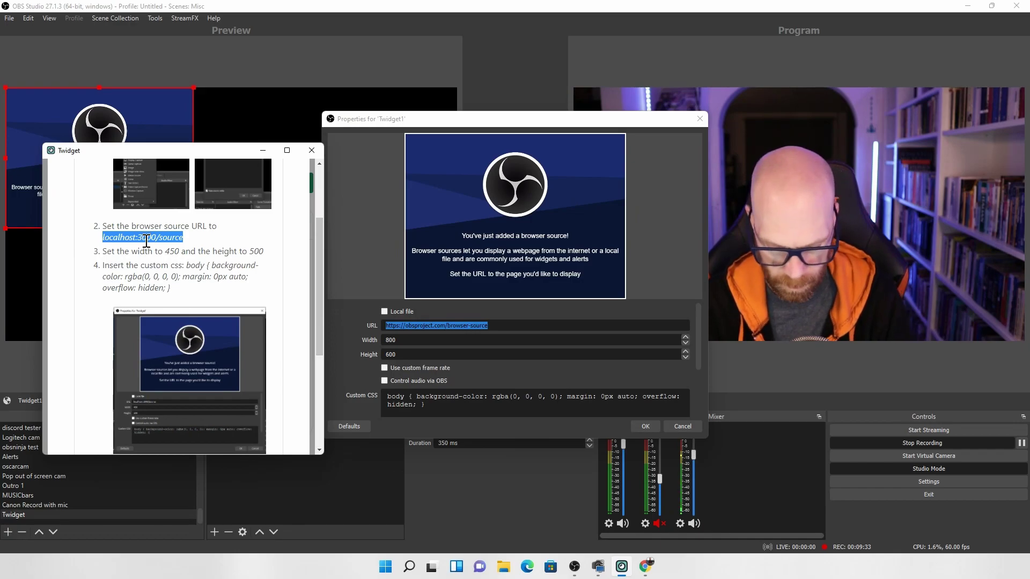
Step: Paste localhost:3000/source as Twidget1's URL and change the width to 450
{"action": "left_click_drag", "start_coordinate": [511, 326], "coordinate": [375, 324]}
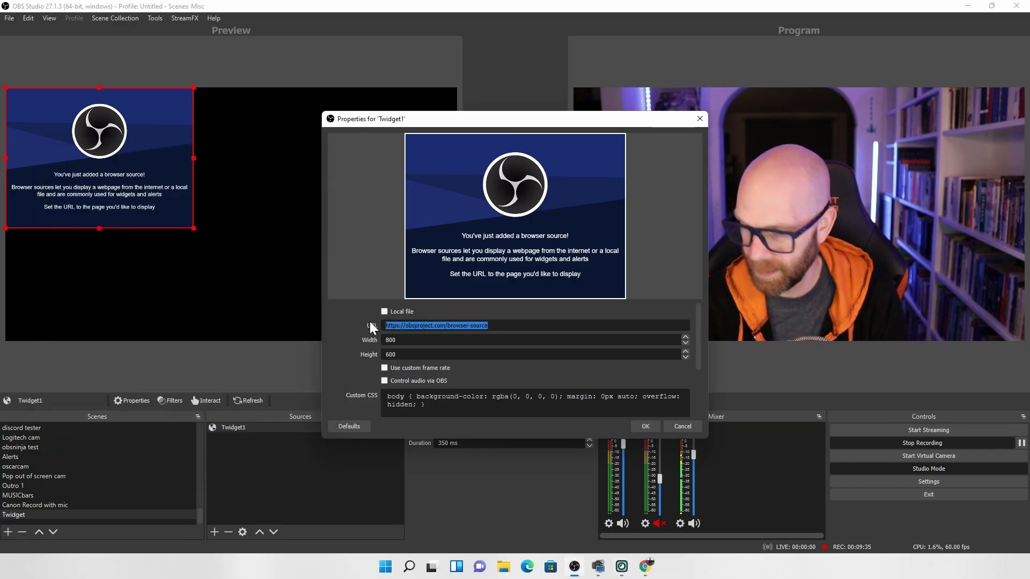
{"action": "key", "text": "ctrl+v"}
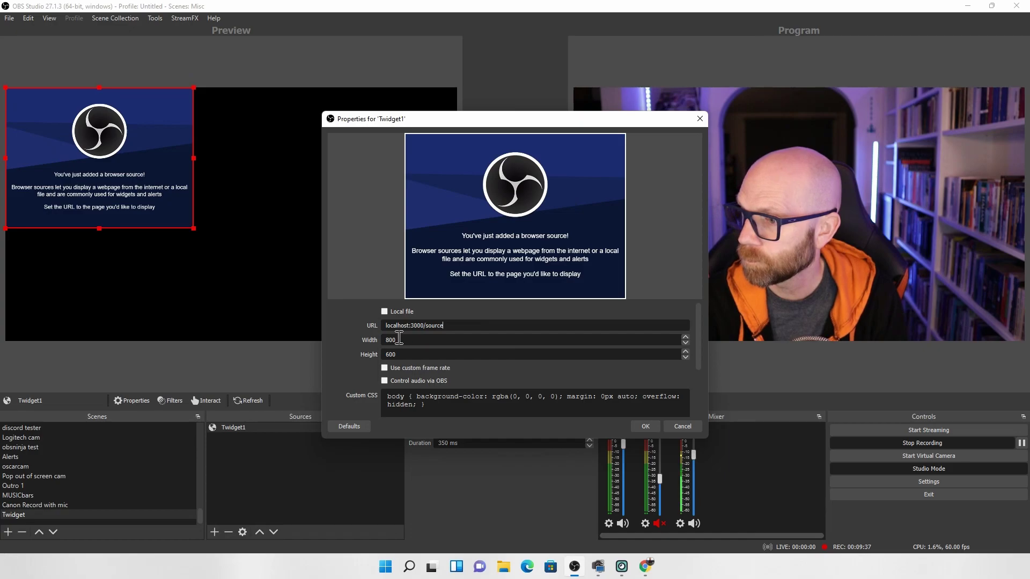
{"action": "left_click", "coordinate": [621, 566]}
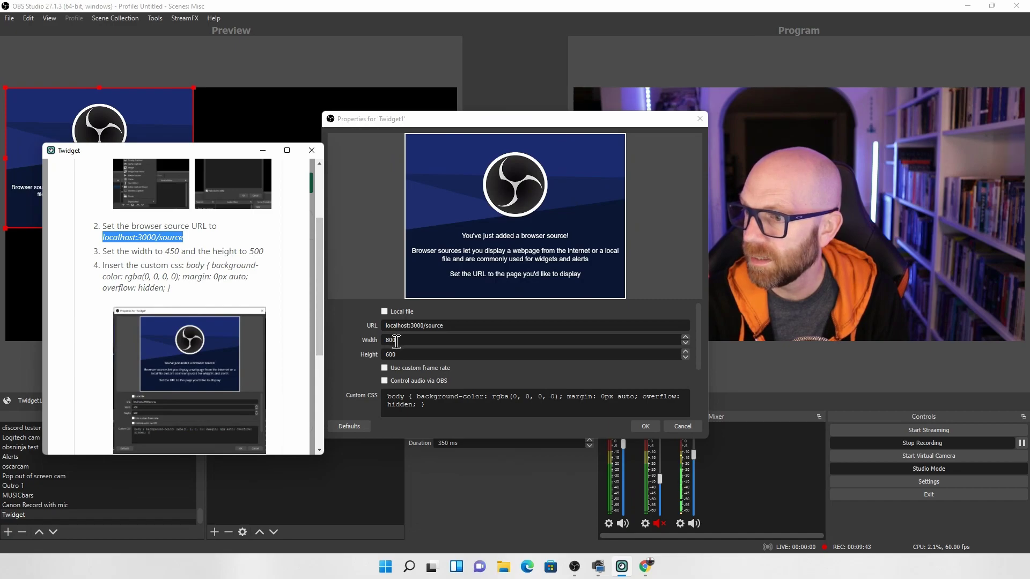
{"action": "left_click_drag", "start_coordinate": [397, 341], "coordinate": [366, 354]}
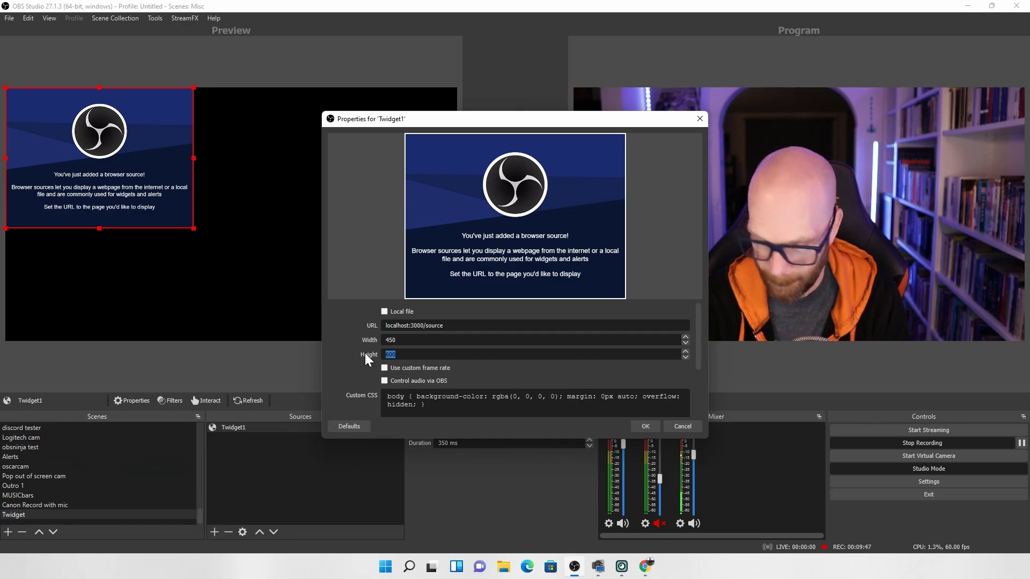
Step: Apply Twidget1's settings, enlarge the overlay, and copy the recommended CSS from Twidget help
{"action": "left_click", "coordinate": [640, 423]}
{"action": "left_click_drag", "start_coordinate": [111, 205], "coordinate": [232, 214]}
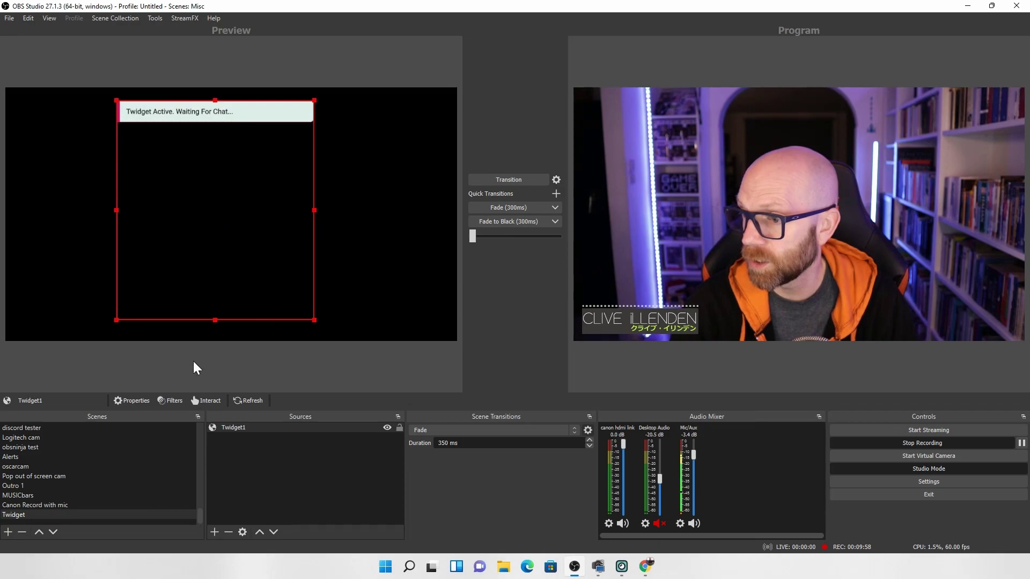
{"action": "left_click", "coordinate": [622, 566]}
{"action": "left_click_drag", "start_coordinate": [209, 153], "coordinate": [488, 95]}
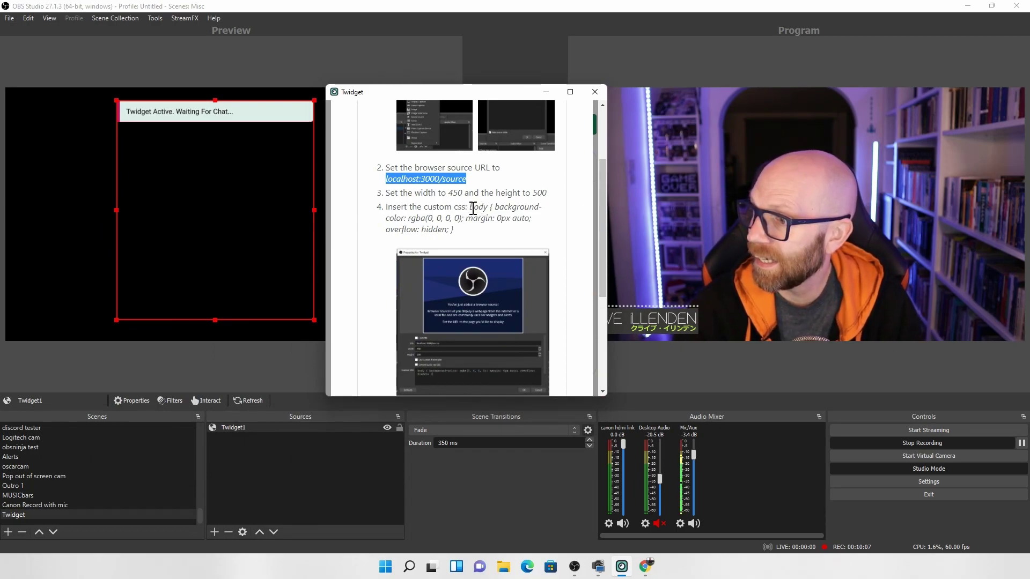
{"action": "left_click_drag", "start_coordinate": [472, 207], "coordinate": [489, 229]}
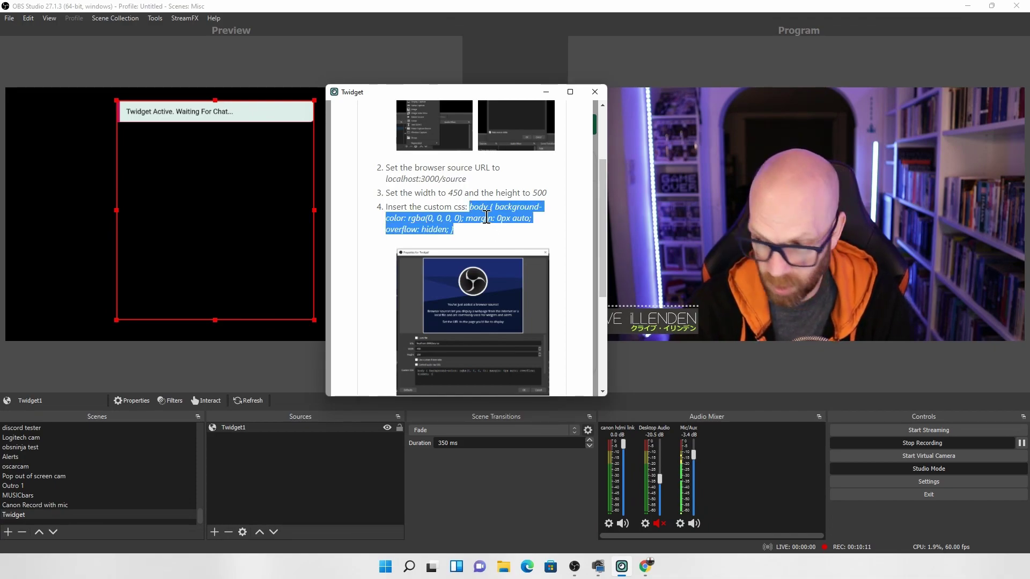
Step: Replace Twidget1's Custom CSS with the recommended transparent-background CSS and apply it
{"action": "left_click", "coordinate": [246, 428]}
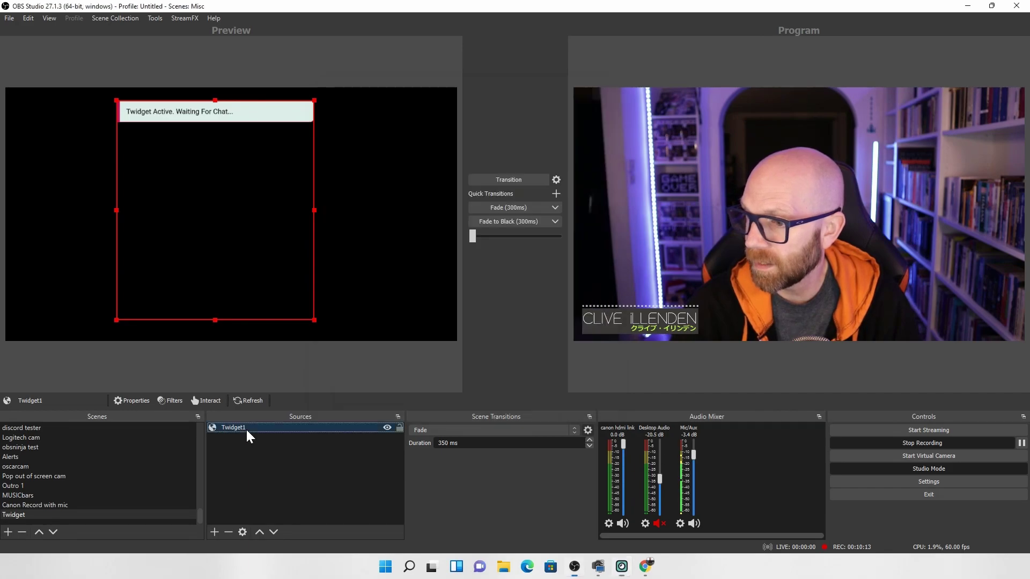
{"action": "right_click", "coordinate": [246, 427]}
{"action": "left_click", "coordinate": [263, 424]}
{"action": "double_click", "coordinate": [263, 427]}
{"action": "scroll", "coordinate": [536, 361], "scroll_direction": "down", "scroll_amount": 5}
{"action": "scroll", "coordinate": [429, 358], "scroll_direction": "up", "scroll_amount": 2}
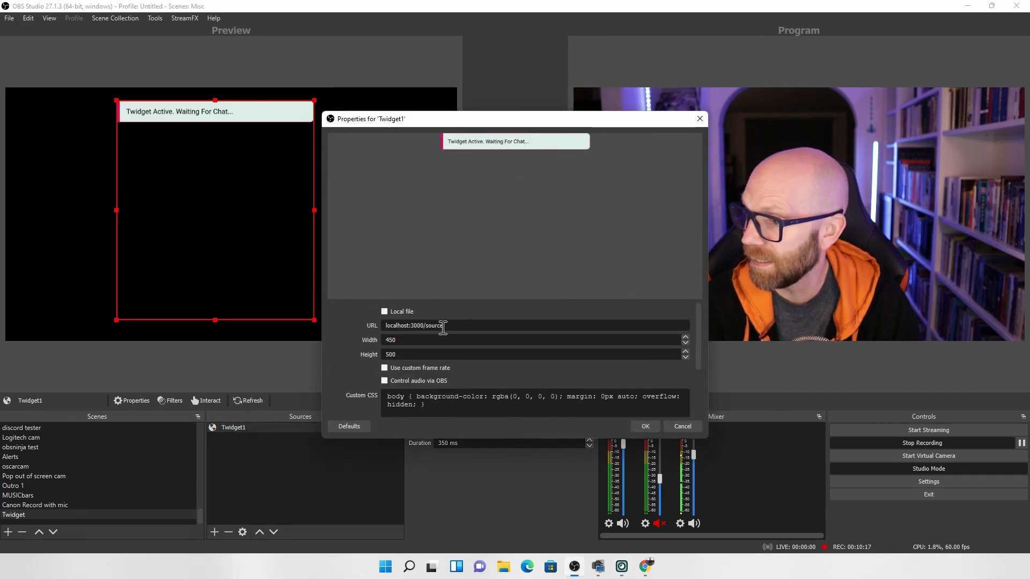
{"action": "scroll", "coordinate": [446, 324], "scroll_direction": "down", "scroll_amount": 3}
{"action": "key", "text": "ctrl+a"}
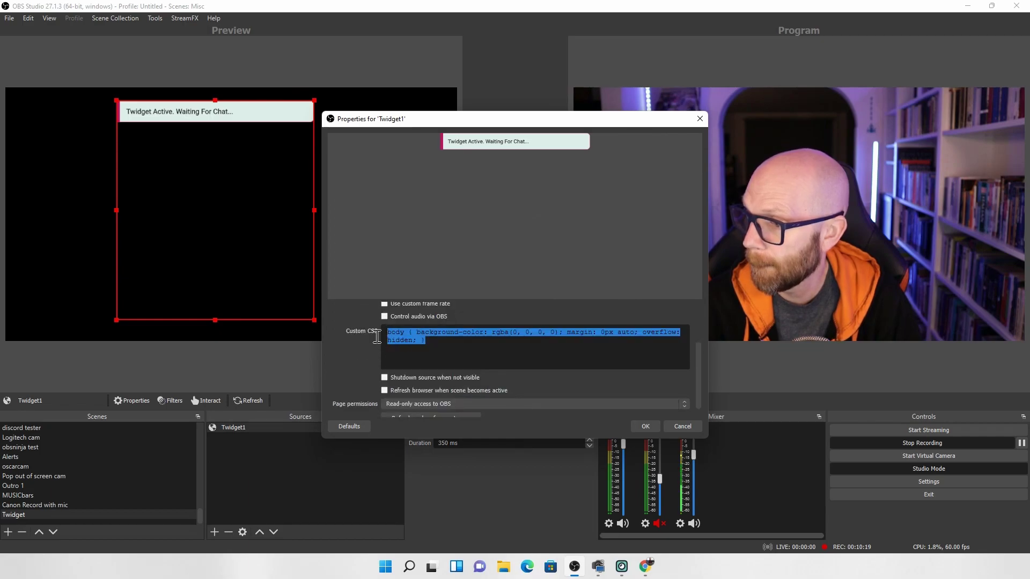
{"action": "left_click", "coordinate": [375, 335]}
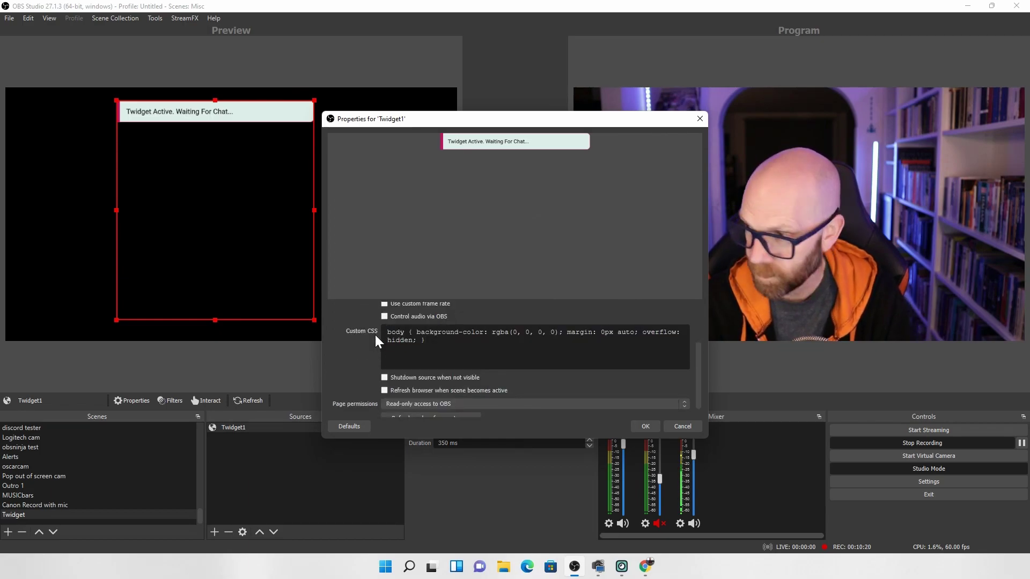
{"action": "left_click", "coordinate": [644, 426]}
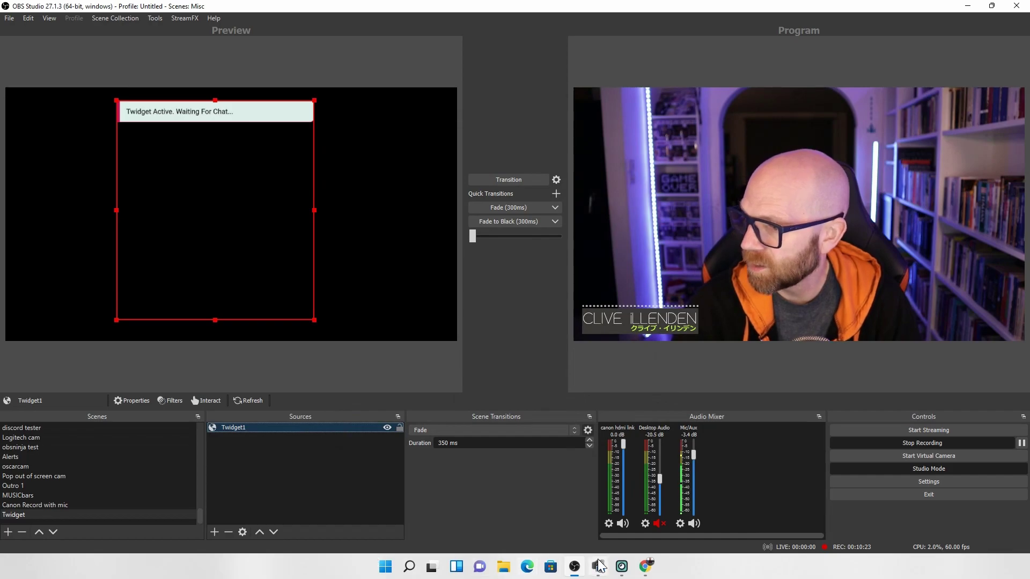
Step: Turn on 'Refresh browser when scene becomes active' in Twidget1's properties and confirm
{"action": "left_click", "coordinate": [591, 522]}
{"action": "scroll", "coordinate": [500, 278], "scroll_direction": "down", "scroll_amount": 3}
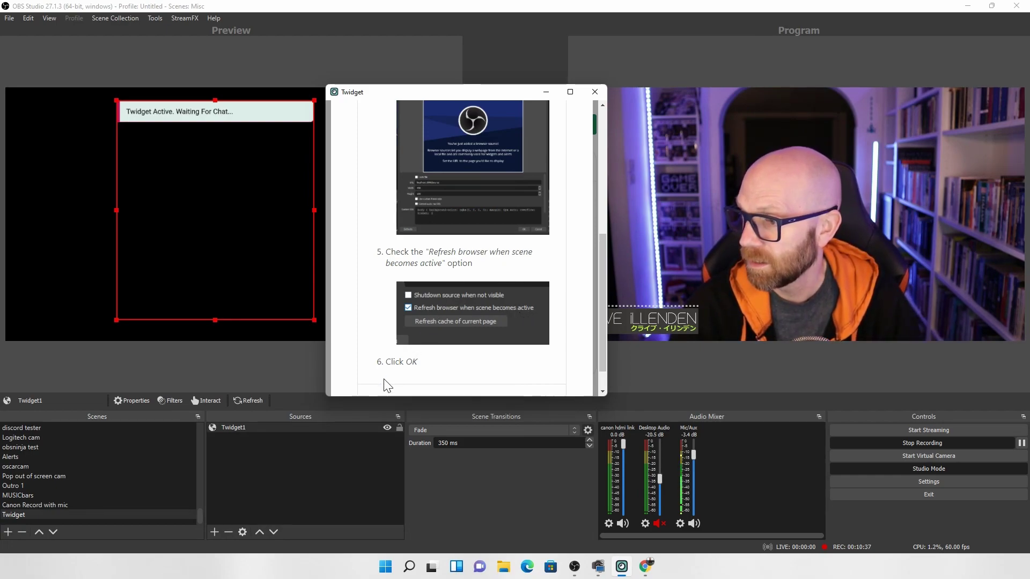
{"action": "right_click", "coordinate": [316, 424]}
{"action": "left_click", "coordinate": [337, 421]}
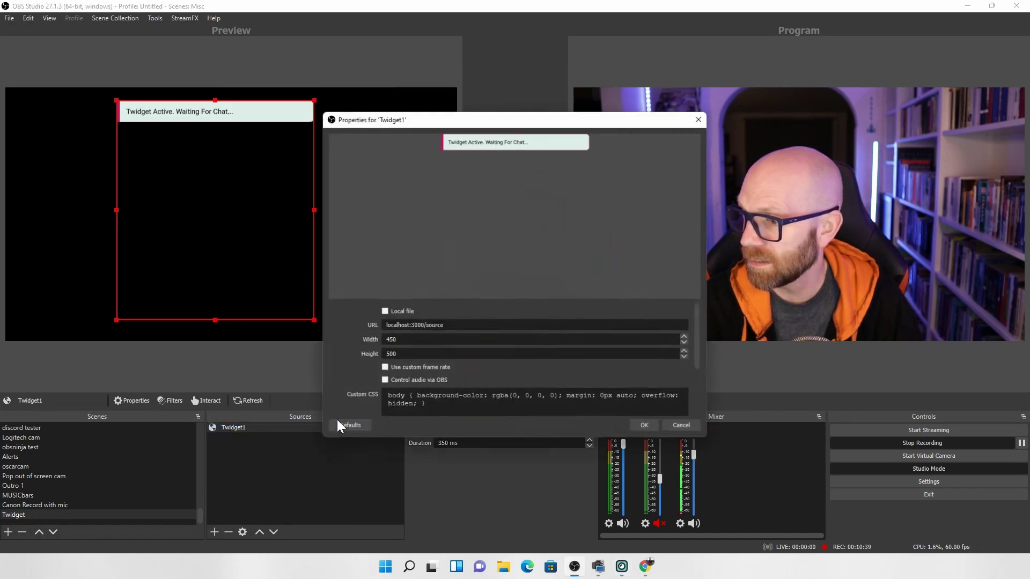
{"action": "scroll", "coordinate": [593, 360], "scroll_direction": "down", "scroll_amount": 3}
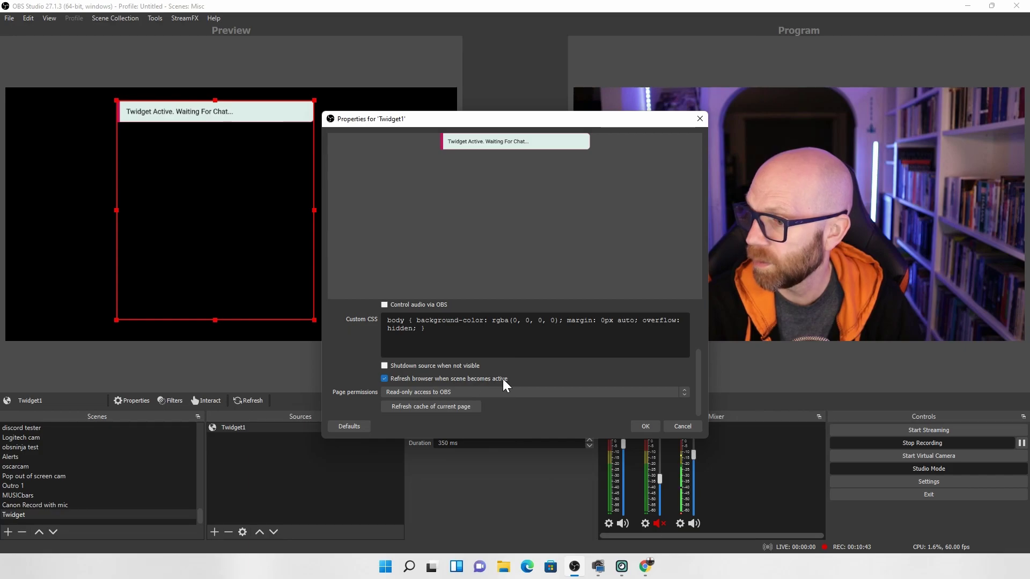
{"action": "left_click", "coordinate": [642, 426]}
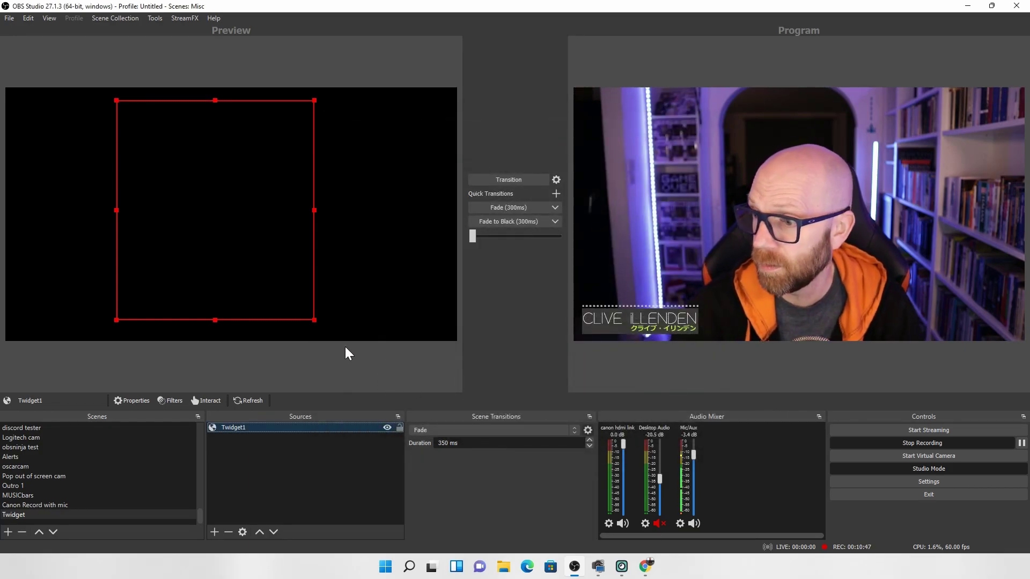
Step: Bring Twidget in front of OBS, collapse its setup guide and shift the window left
{"action": "left_click", "coordinate": [622, 566]}
{"action": "scroll", "coordinate": [497, 231], "scroll_direction": "up", "scroll_amount": 5}
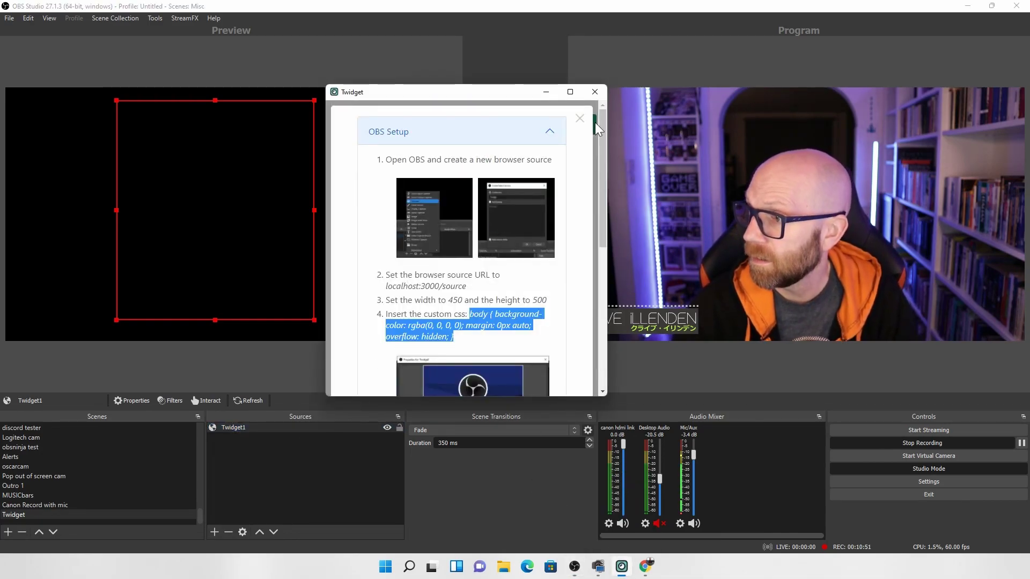
{"action": "left_click", "coordinate": [575, 137]}
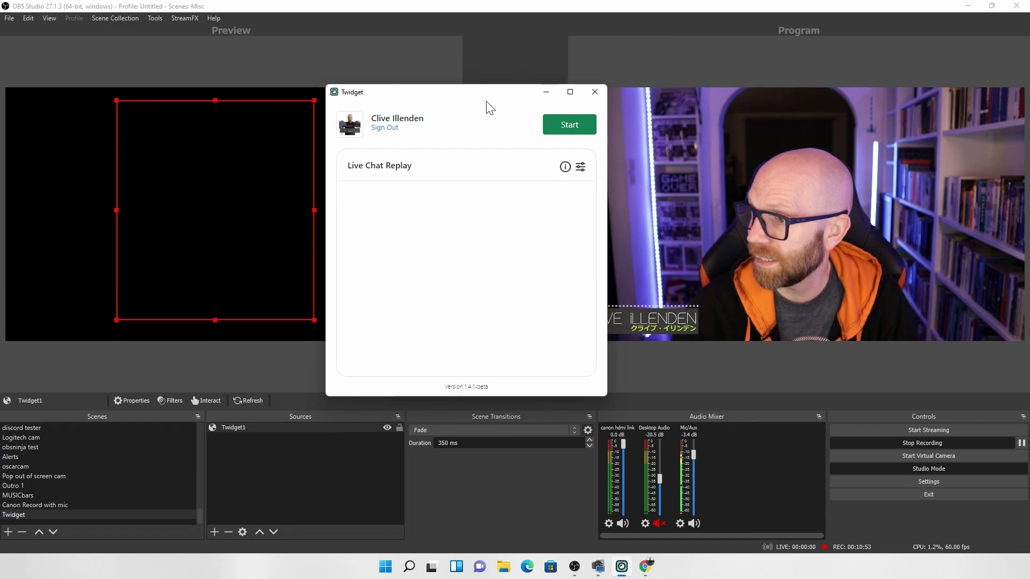
{"action": "left_click_drag", "start_coordinate": [479, 101], "coordinate": [393, 114]}
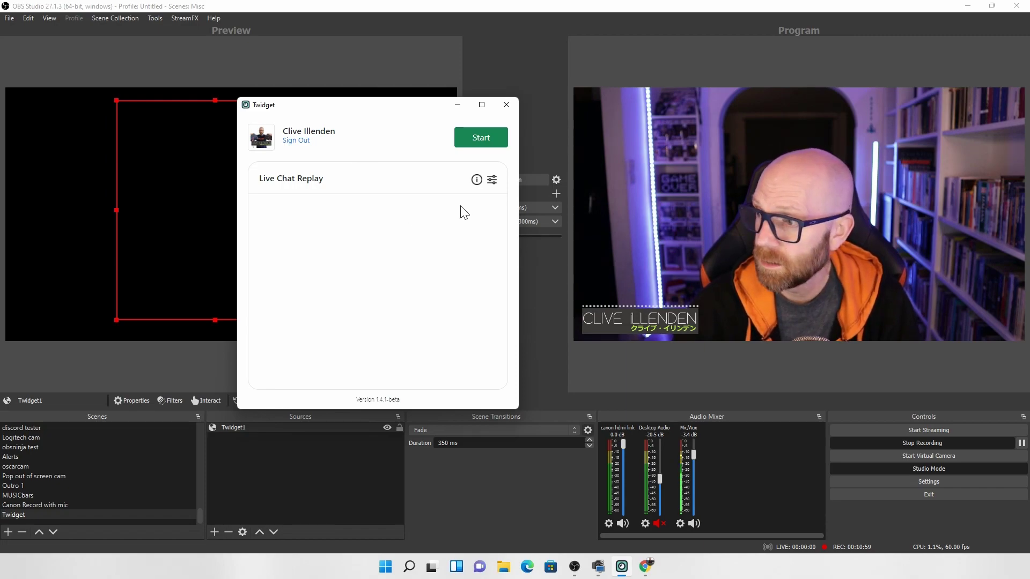
{"action": "left_click", "coordinate": [475, 182]}
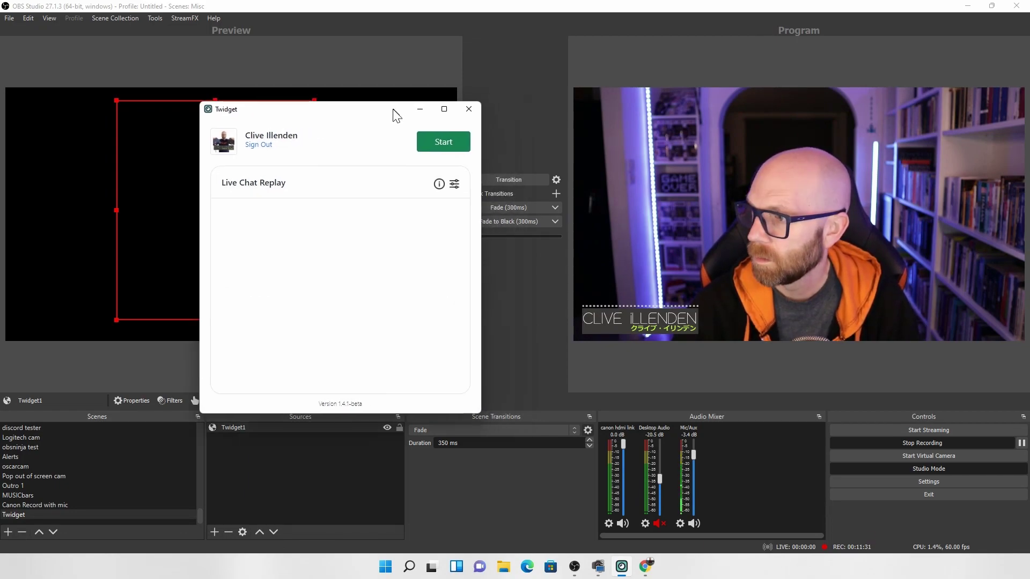
{"action": "left_click_drag", "start_coordinate": [392, 109], "coordinate": [365, 106]}
Step: Open Twidget's Stream Connection form, then close it without connecting
{"action": "left_click", "coordinate": [412, 139]}
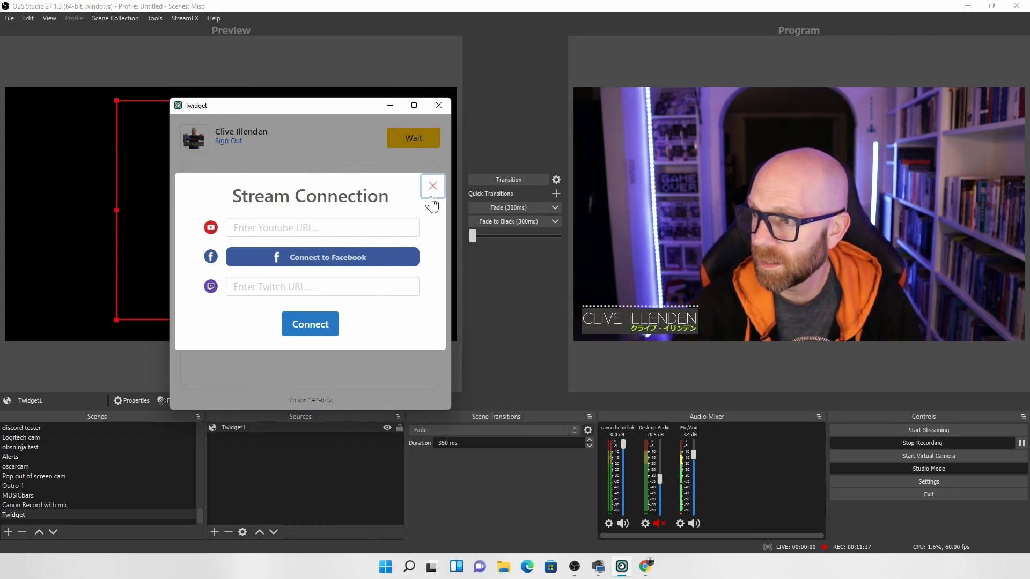
{"action": "left_click", "coordinate": [254, 229]}
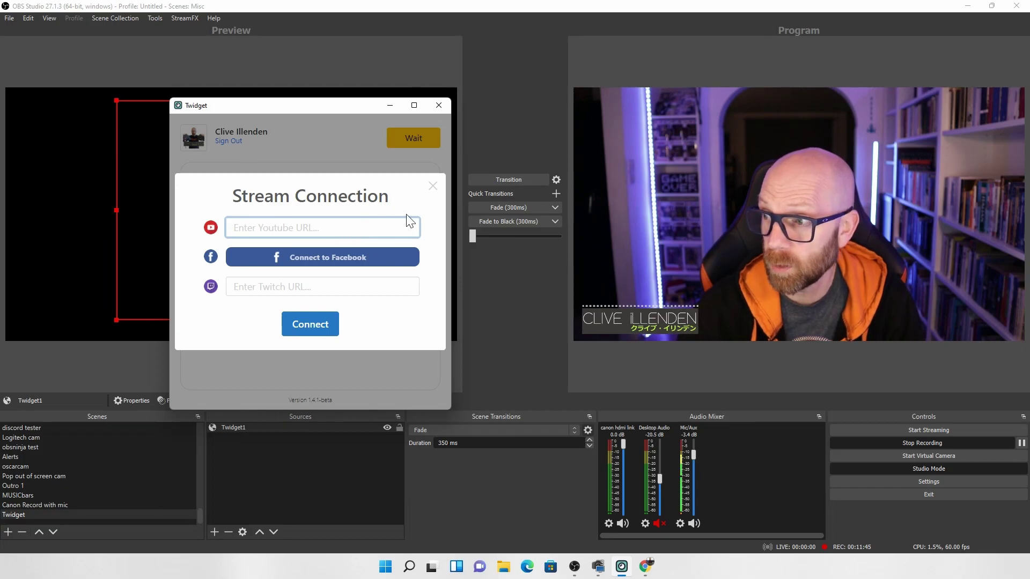
{"action": "left_click", "coordinate": [433, 186]}
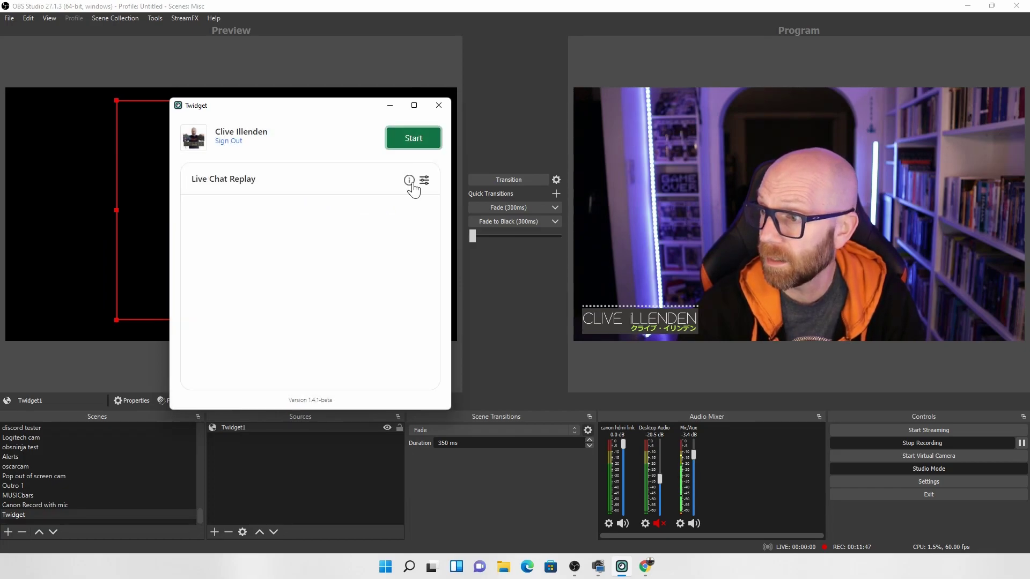
{"action": "left_click", "coordinate": [423, 183]}
{"action": "scroll", "coordinate": [252, 205], "scroll_direction": "down", "scroll_amount": 2}
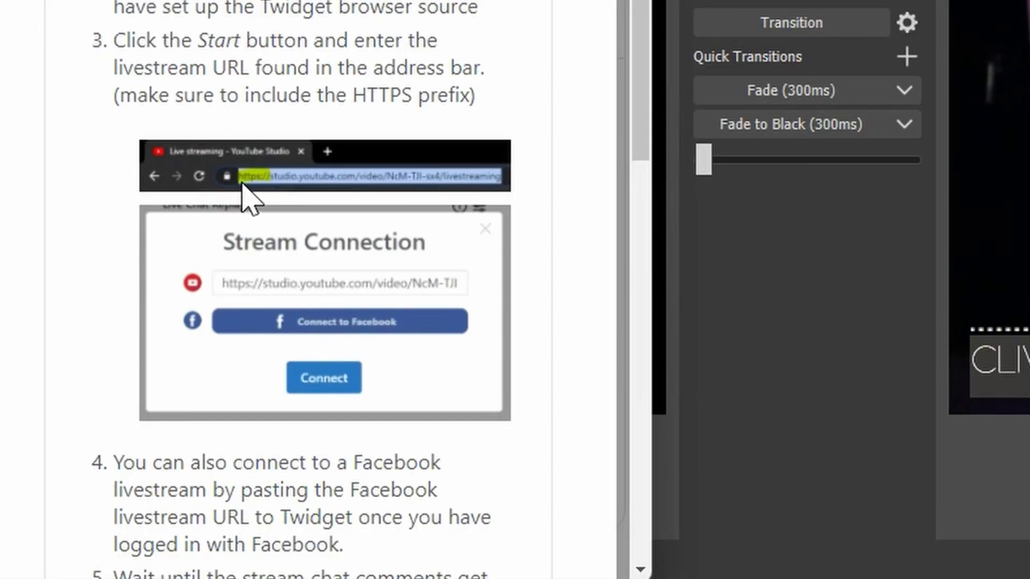
{"action": "left_click_drag", "start_coordinate": [246, 185], "coordinate": [260, 185]}
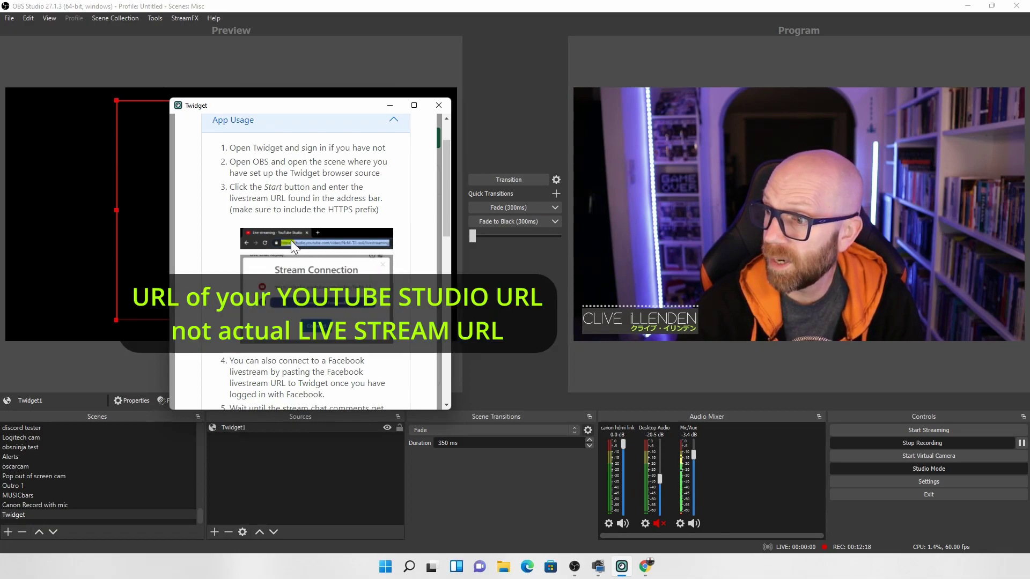
{"action": "scroll", "coordinate": [316, 216], "scroll_direction": "down", "scroll_amount": 2}
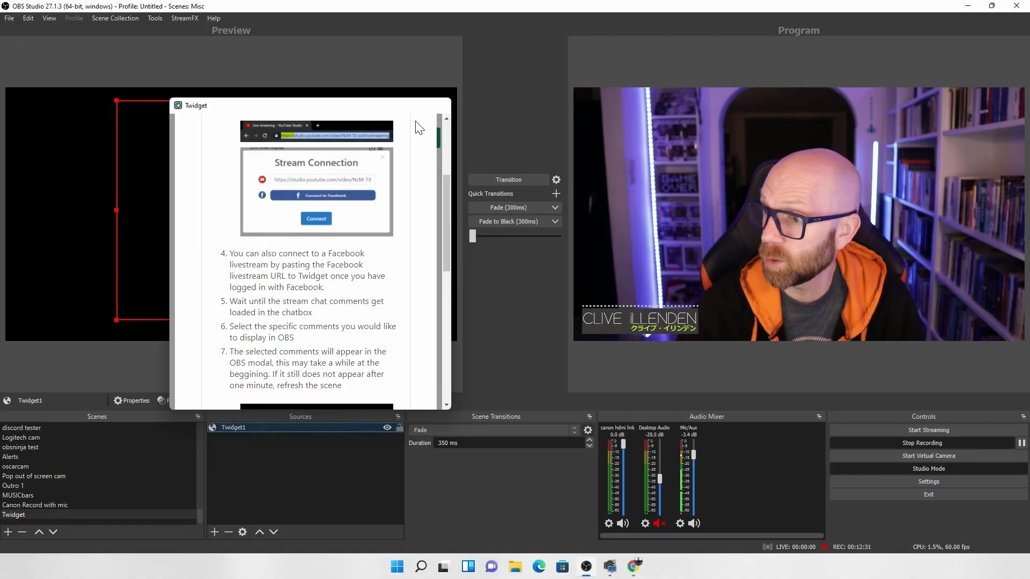
{"action": "left_click", "coordinate": [398, 14]}
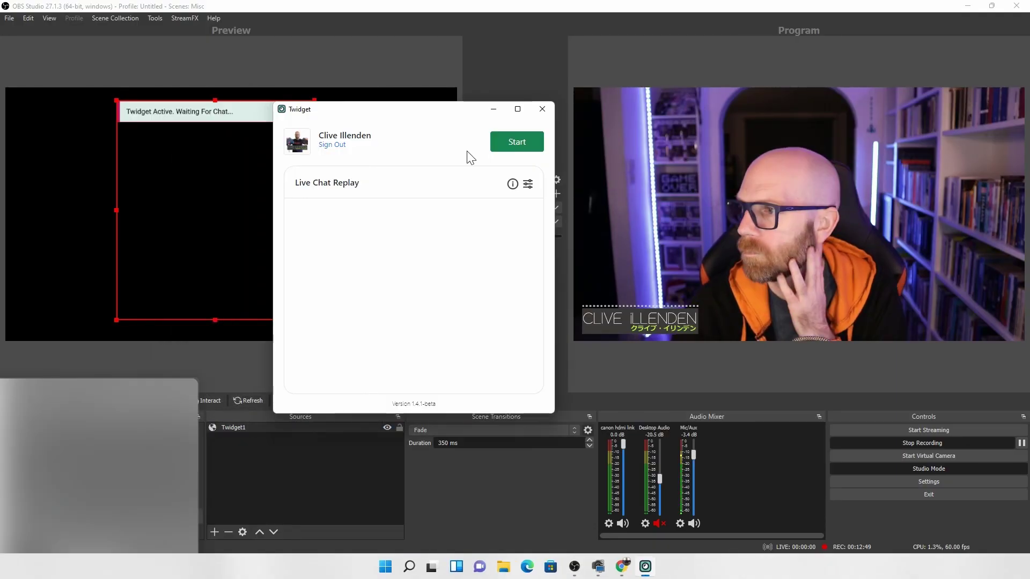
Step: Connect Twidget to the Twitch chat at twitch.tv/lordkensal
{"action": "left_click", "coordinate": [504, 142]}
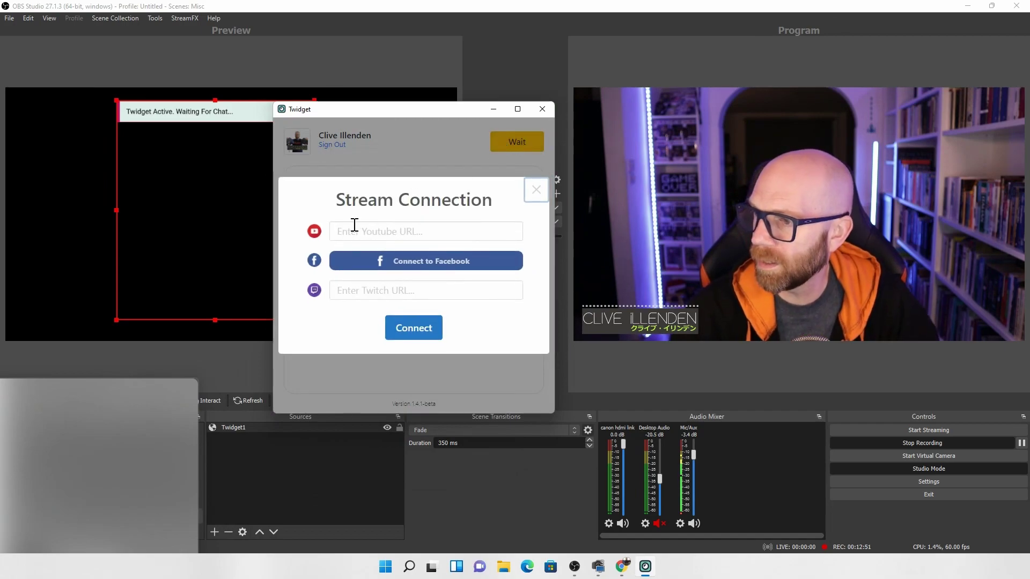
{"action": "left_click", "coordinate": [354, 290]}
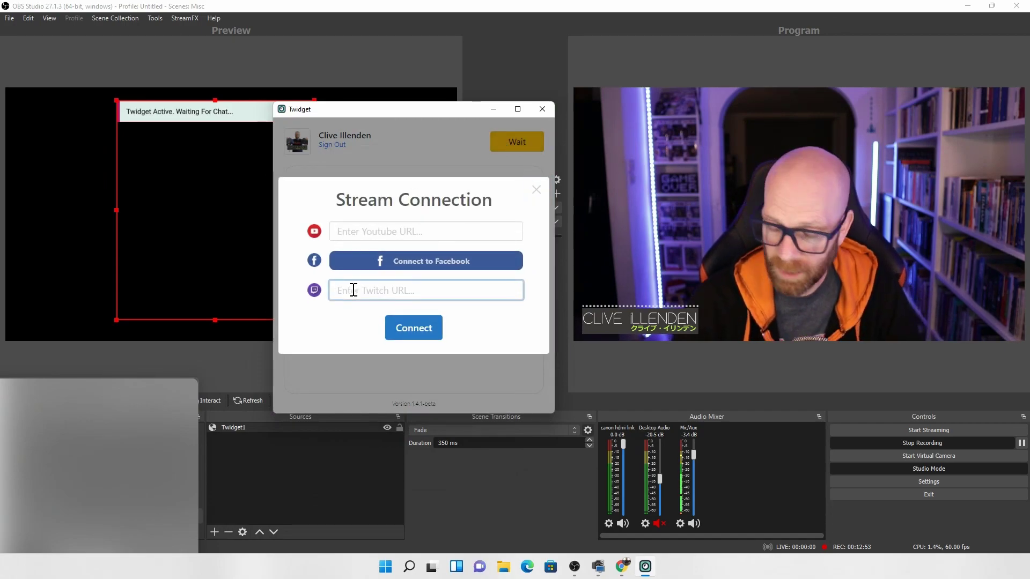
{"action": "type", "text": "twitch"}
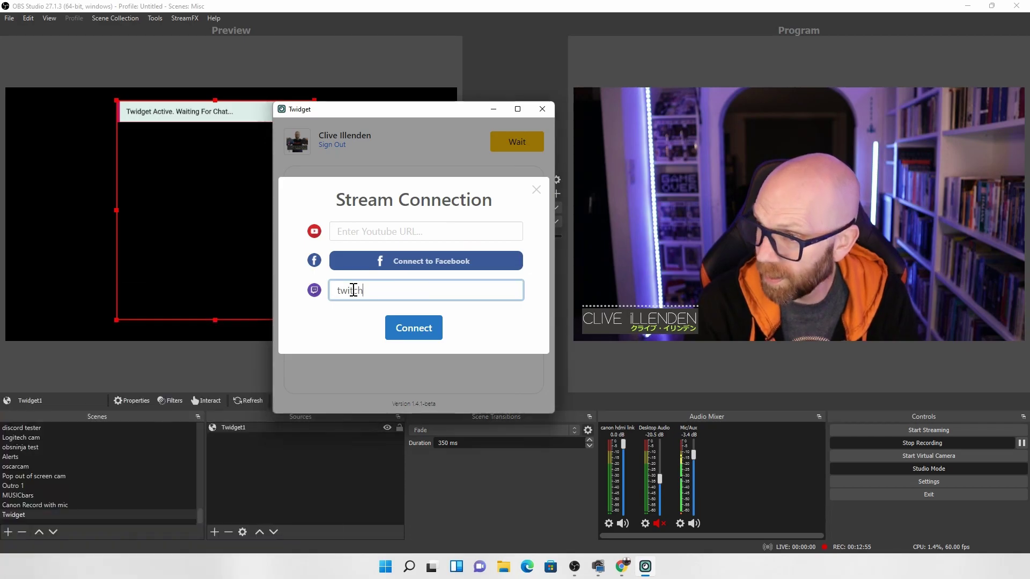
{"action": "type", "text": ".tv"}
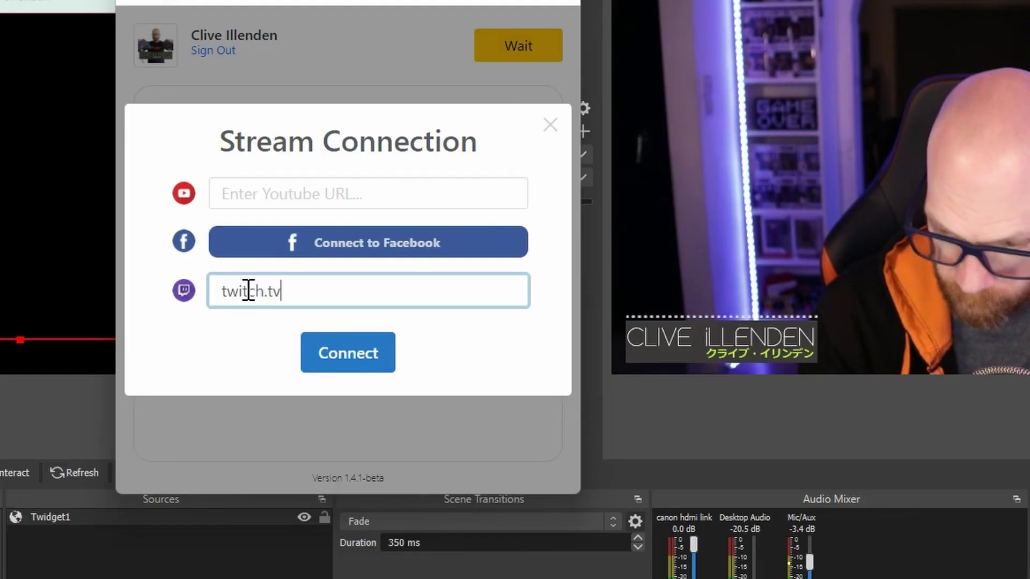
{"action": "type", "text": "/lordkens"}
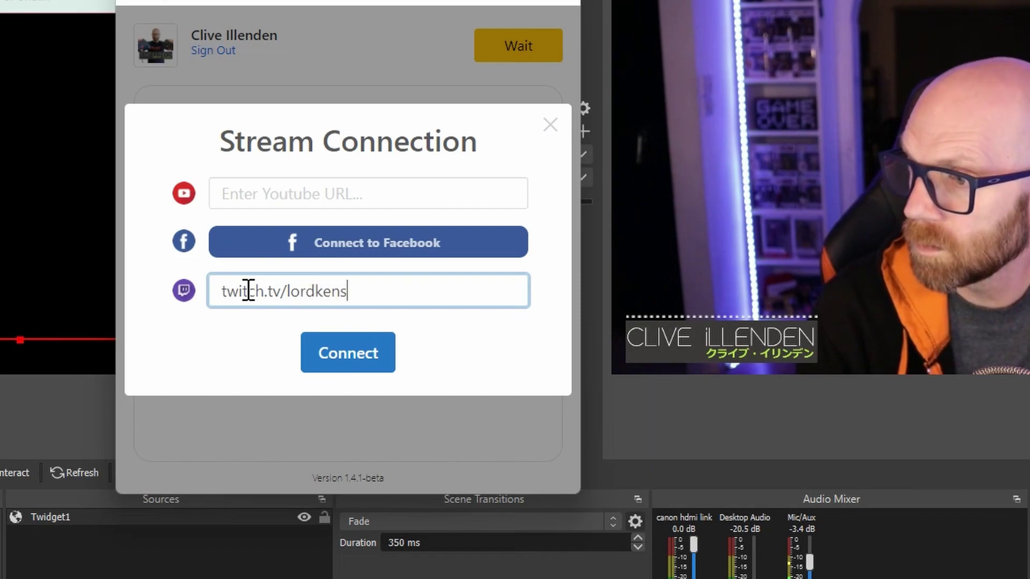
{"action": "type", "text": "al"}
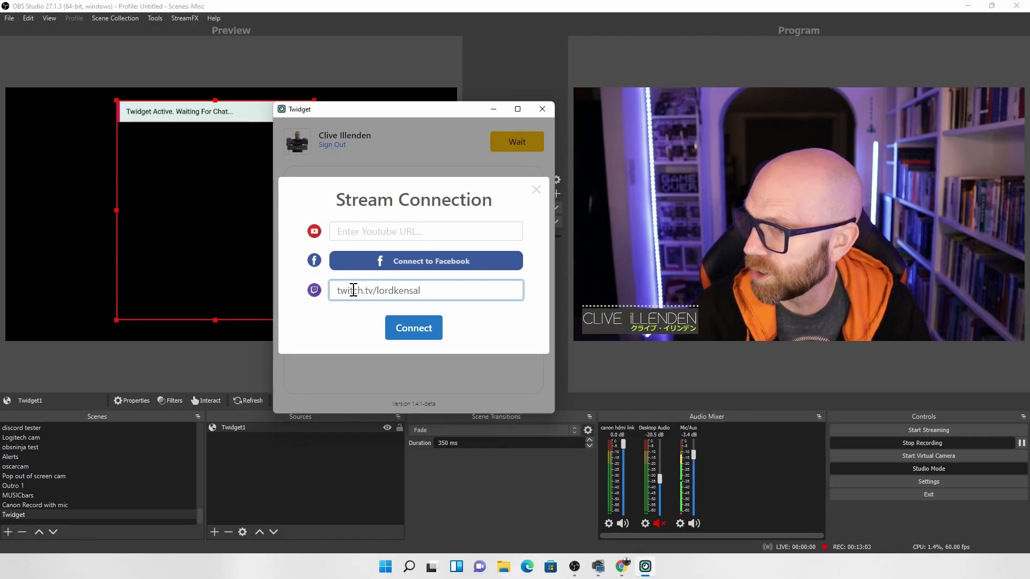
{"action": "left_click", "coordinate": [419, 333]}
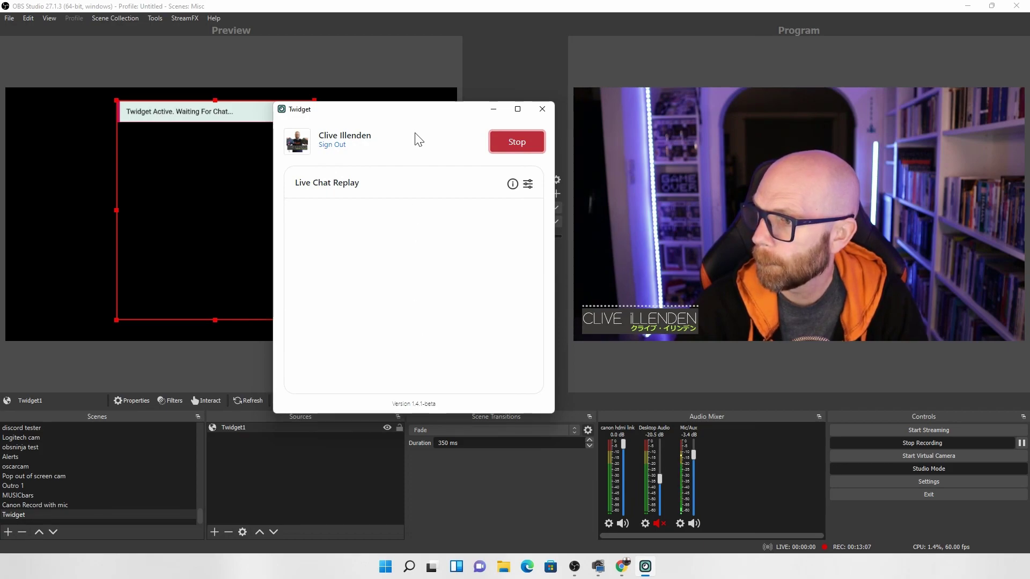
{"action": "left_click_drag", "start_coordinate": [420, 114], "coordinate": [375, 109]}
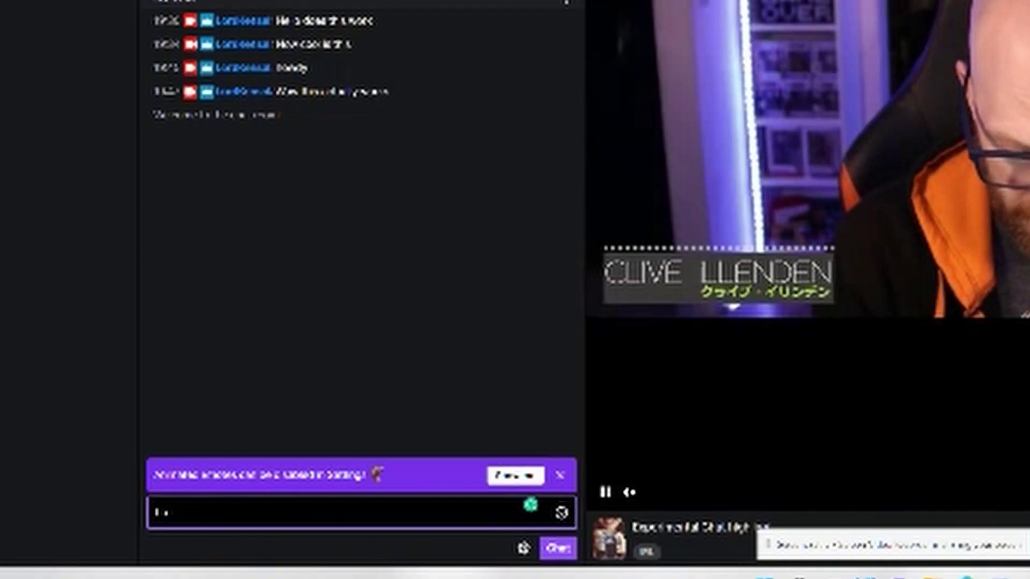
Step: Type a short greeting, correct its wording and send it in the Twitch chat
{"action": "key", "text": "BackSpace"}
{"action": "key", "text": "BackSpace"}
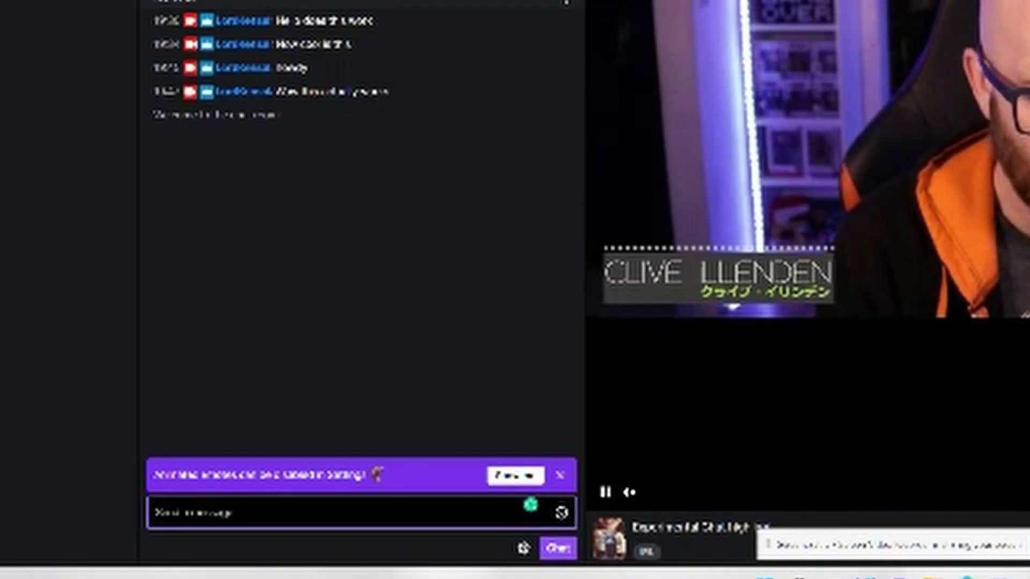
{"action": "type", "text": "Yo gl"}
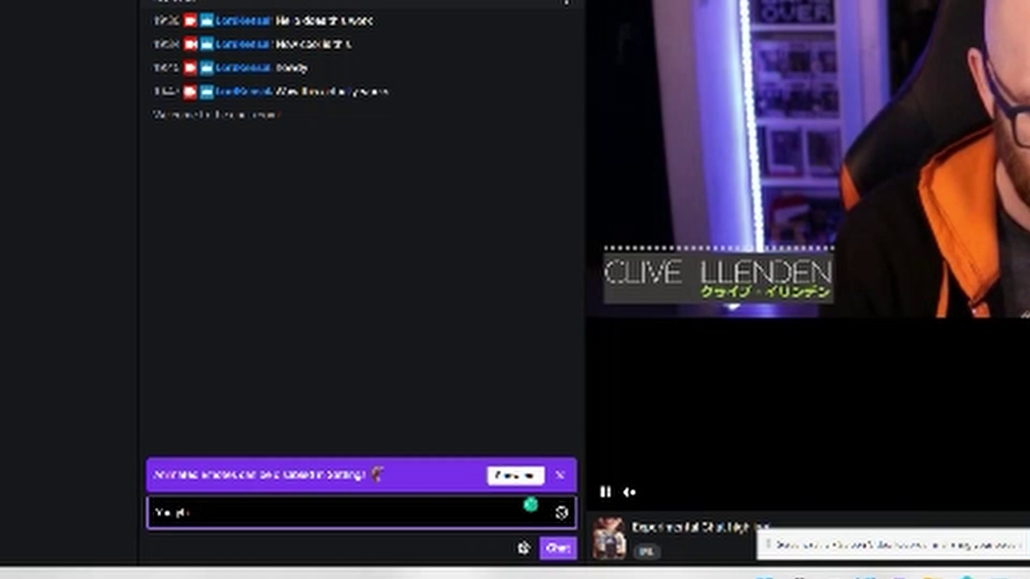
{"action": "key", "text": "BackSpace"}
{"action": "key", "text": "BackSpace"}
{"action": "type", "text": "bro"}
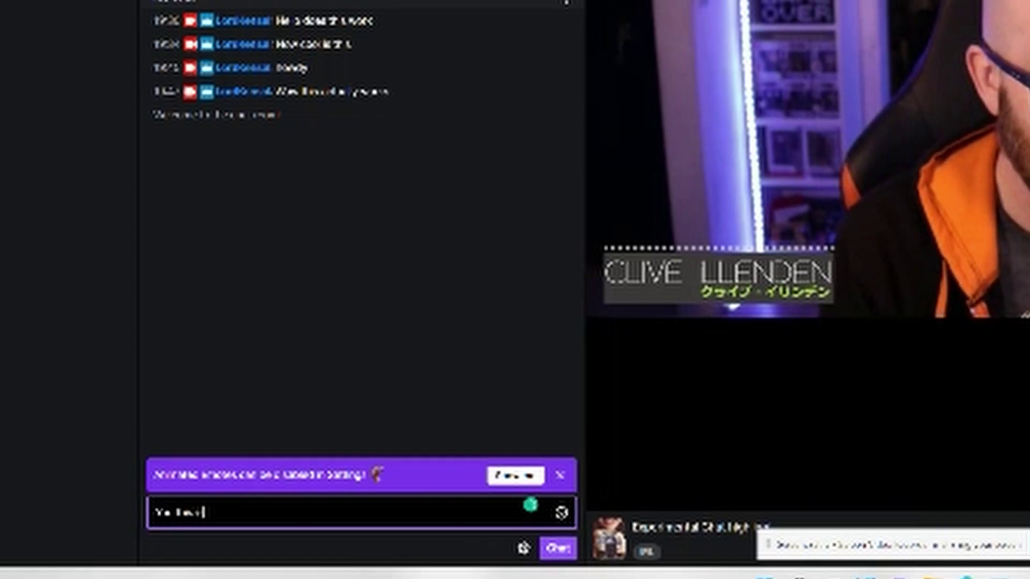
{"action": "type", "text": " whats up"}
{"action": "key", "text": "Return"}
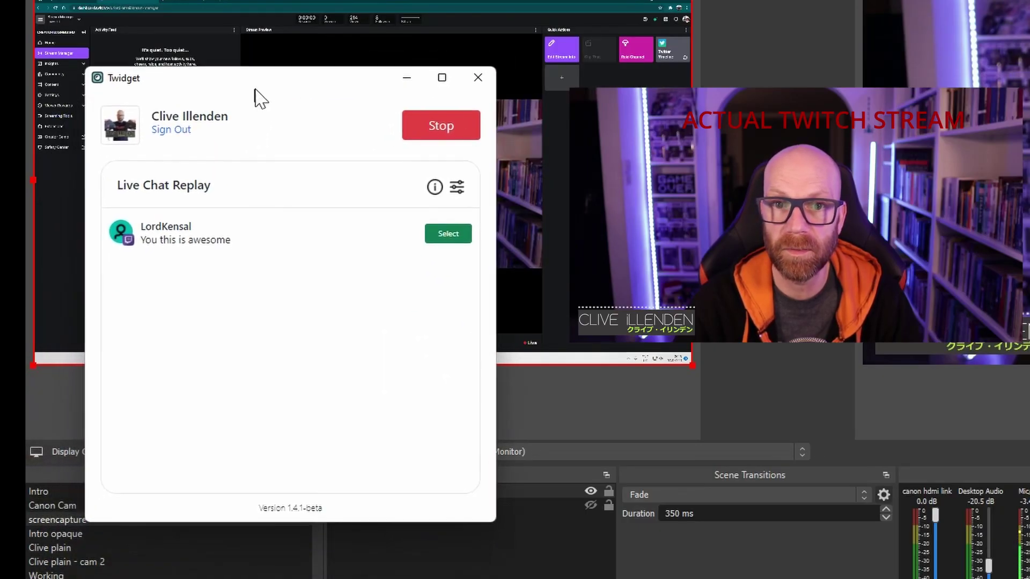
Step: Put the 'You this is awesome' comment on the overlay and check it in OBS's Twidget scene
{"action": "left_click_drag", "start_coordinate": [262, 96], "coordinate": [0, 64]}
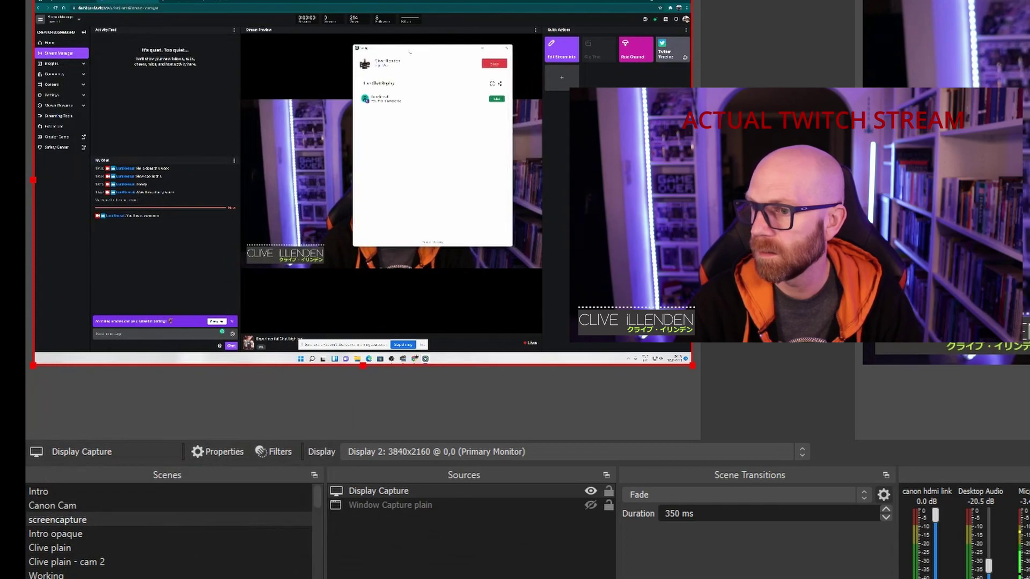
{"action": "left_click_drag", "start_coordinate": [0, 191], "coordinate": [363, 0]}
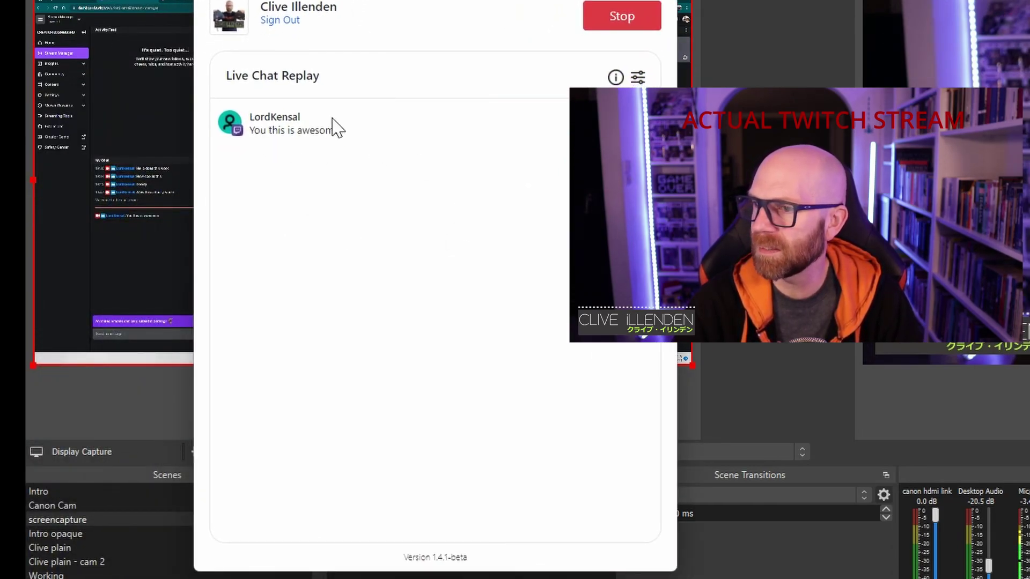
{"action": "left_click_drag", "start_coordinate": [363, 0], "coordinate": [0, 43]}
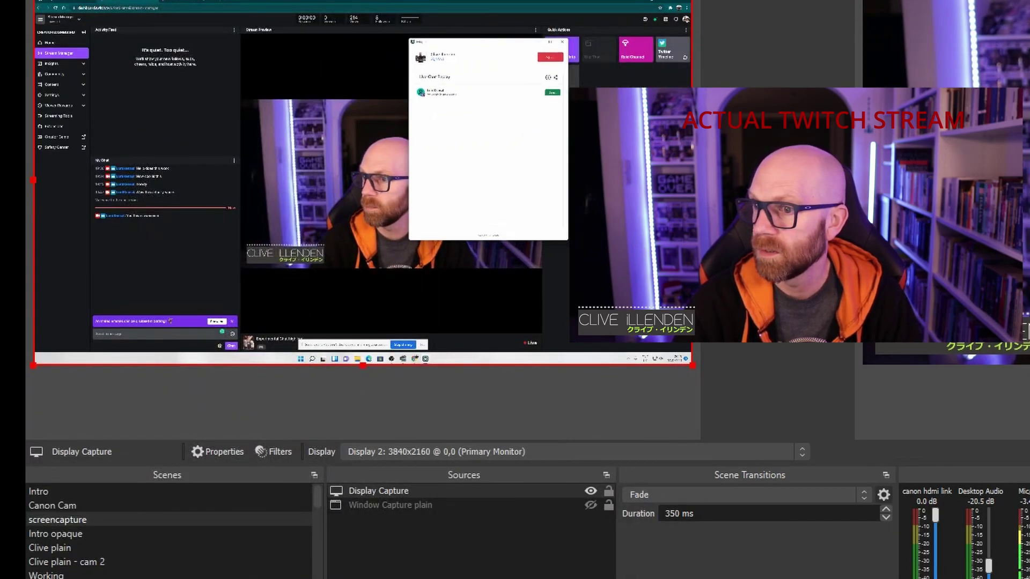
{"action": "scroll", "coordinate": [228, 564], "scroll_direction": "down", "scroll_amount": 5}
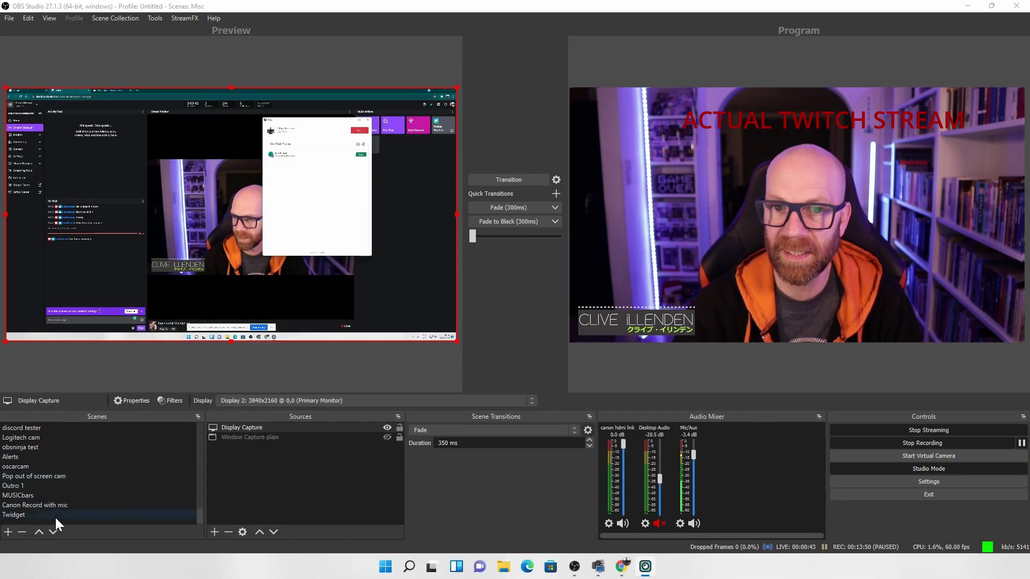
{"action": "left_click", "coordinate": [55, 516]}
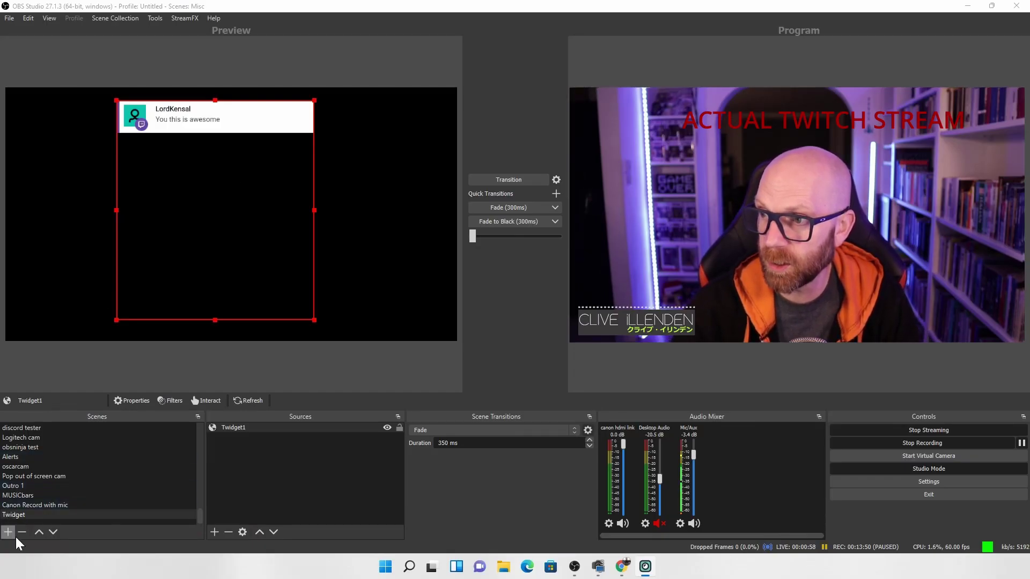
Step: Nudge the chat overlay right, then add the existing Twidget scene as a source in Clive plain
{"action": "left_click_drag", "start_coordinate": [173, 146], "coordinate": [214, 181]}
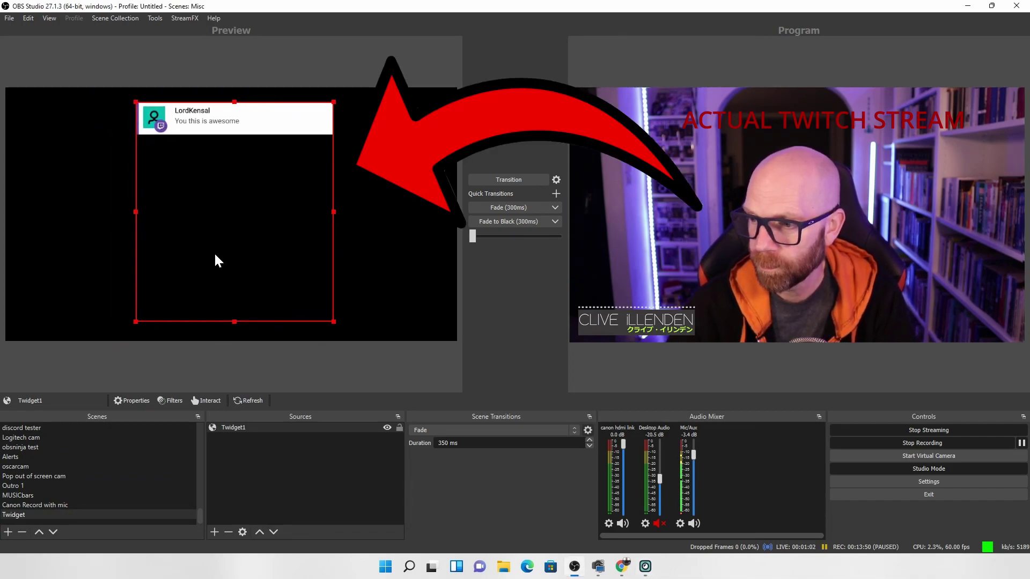
{"action": "left_click_drag", "start_coordinate": [197, 507], "coordinate": [202, 428]}
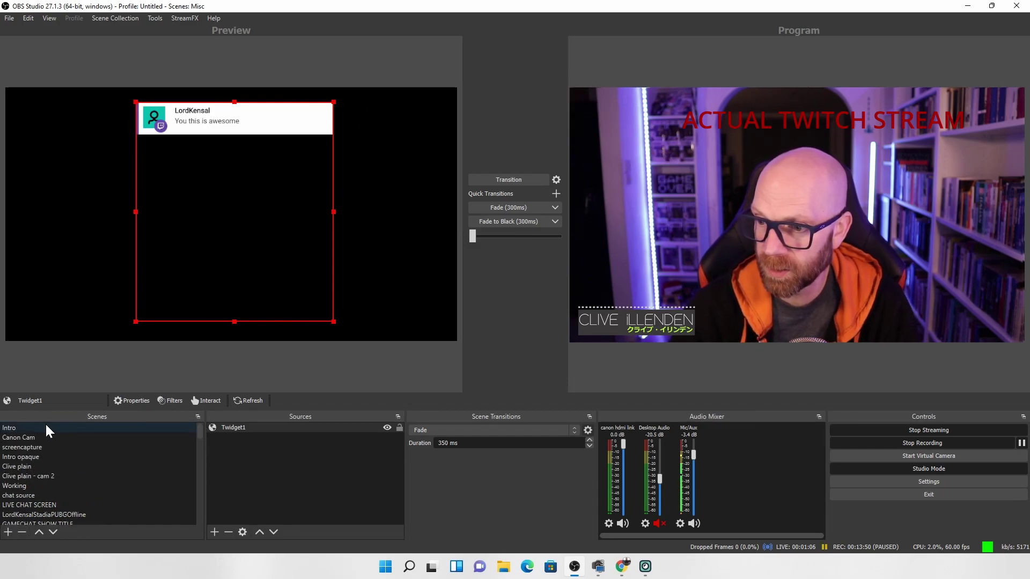
{"action": "left_click", "coordinate": [28, 467]}
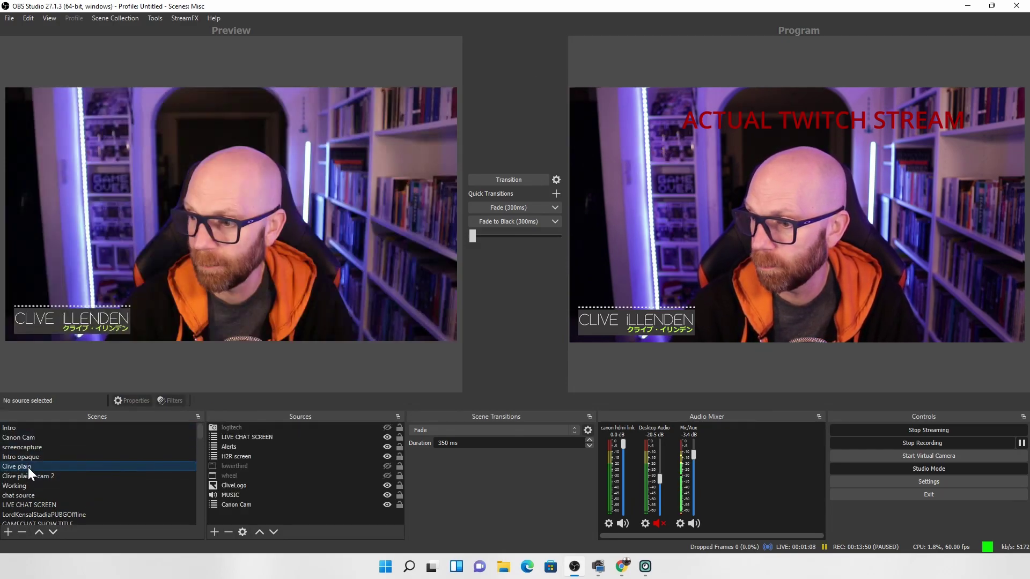
{"action": "left_click", "coordinate": [214, 532]}
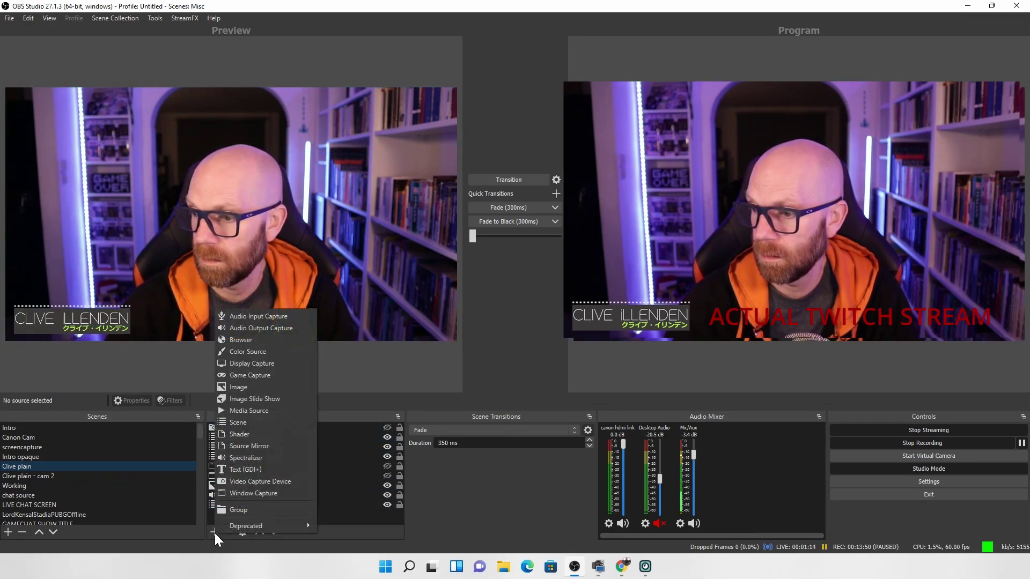
{"action": "left_click", "coordinate": [238, 422]}
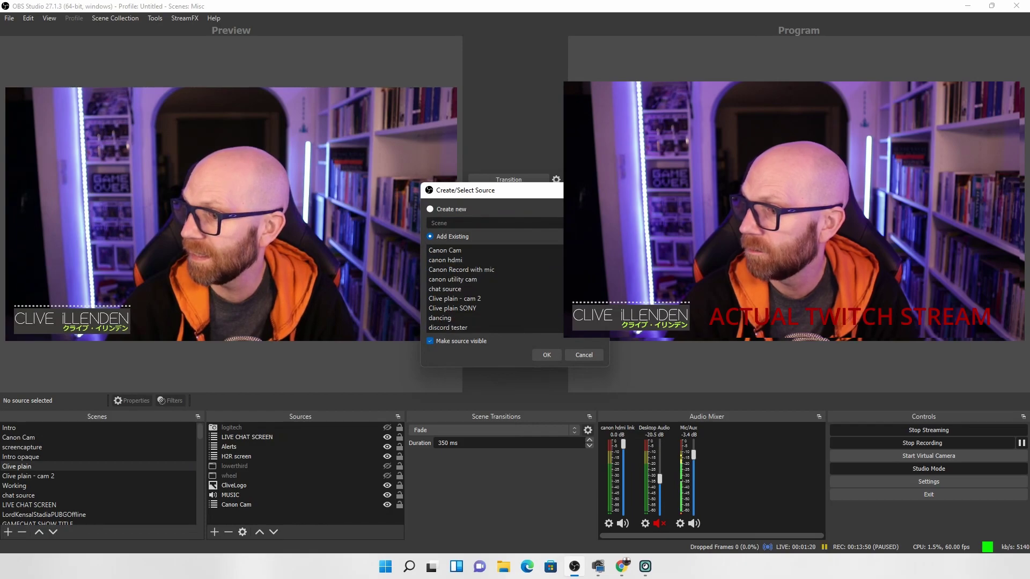
{"action": "scroll", "coordinate": [493, 288], "scroll_direction": "down", "scroll_amount": 6}
{"action": "scroll", "coordinate": [494, 289], "scroll_direction": "down", "scroll_amount": 8}
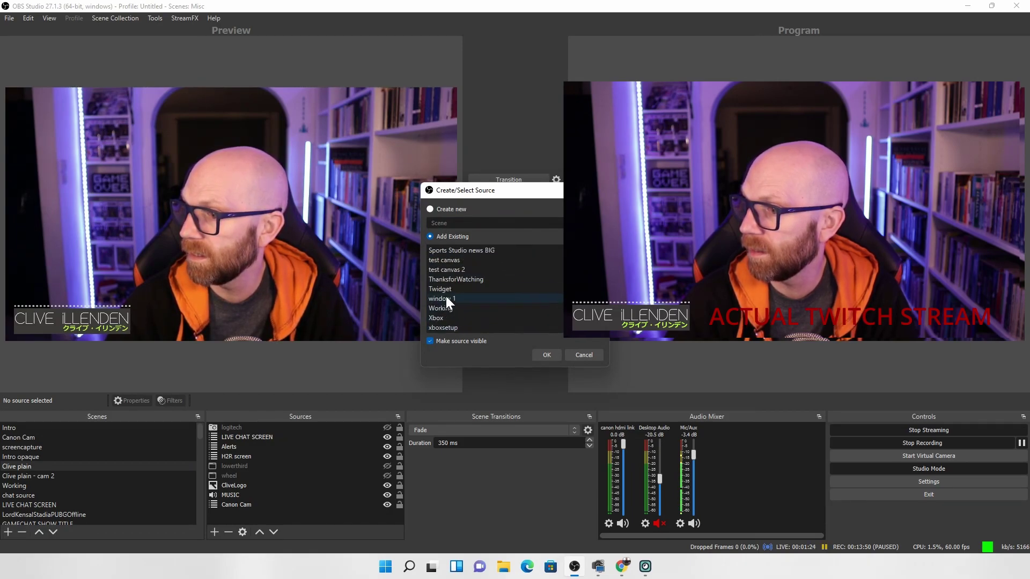
{"action": "left_click", "coordinate": [443, 290]}
{"action": "left_click", "coordinate": [543, 356]}
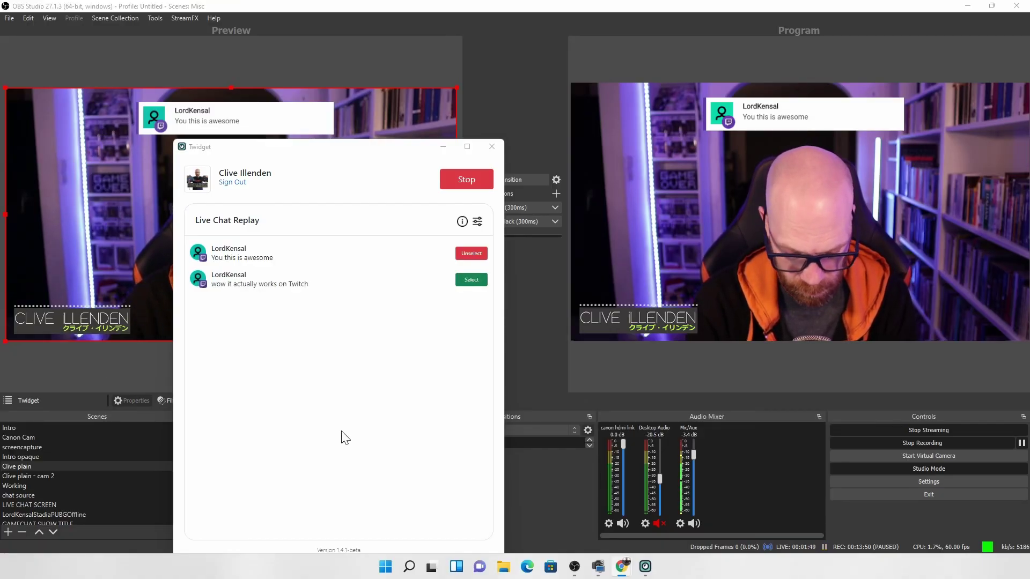
Step: Swap the overlay comment from 'You this is awesome' to 'wow it actually works on Twitch'
{"action": "left_click", "coordinate": [465, 254]}
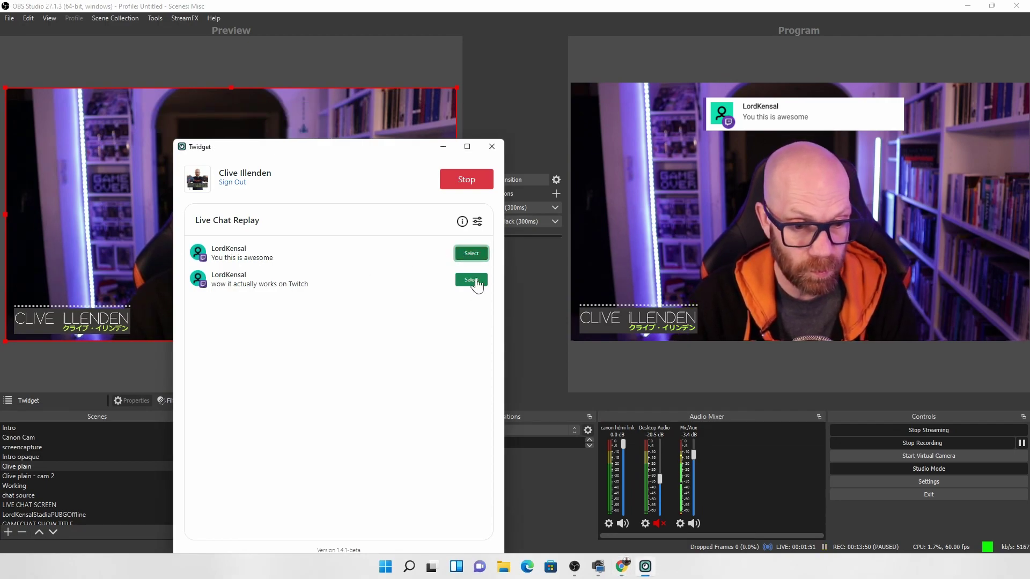
{"action": "left_click", "coordinate": [471, 281]}
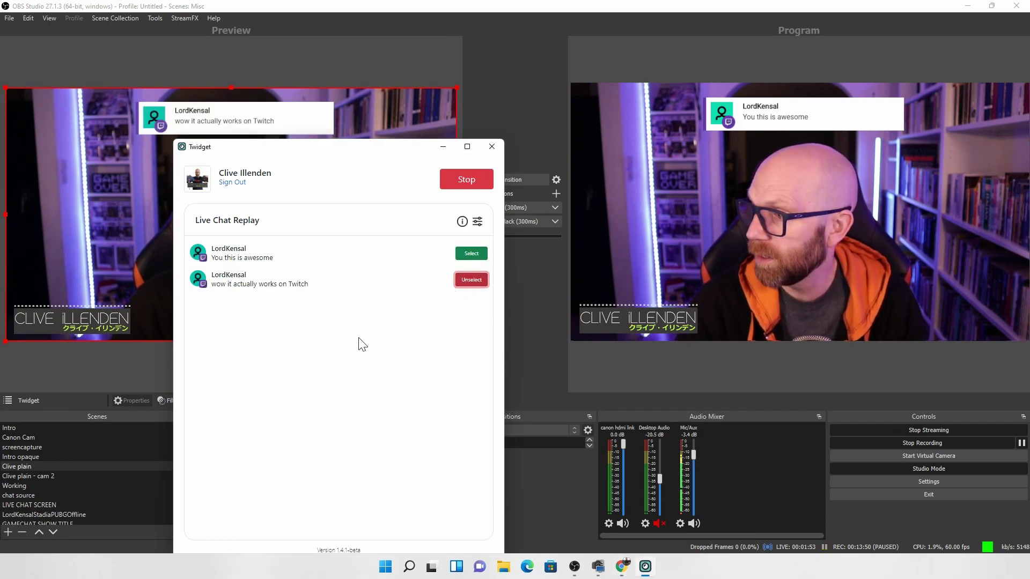
{"action": "left_click_drag", "start_coordinate": [418, 174], "coordinate": [45, 244]}
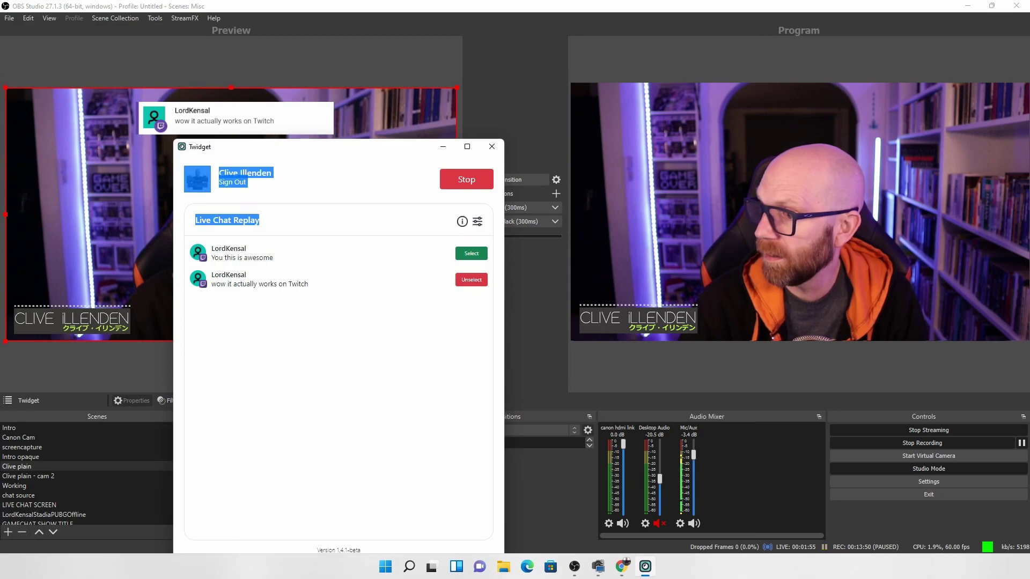
{"action": "left_click", "coordinate": [351, 345]}
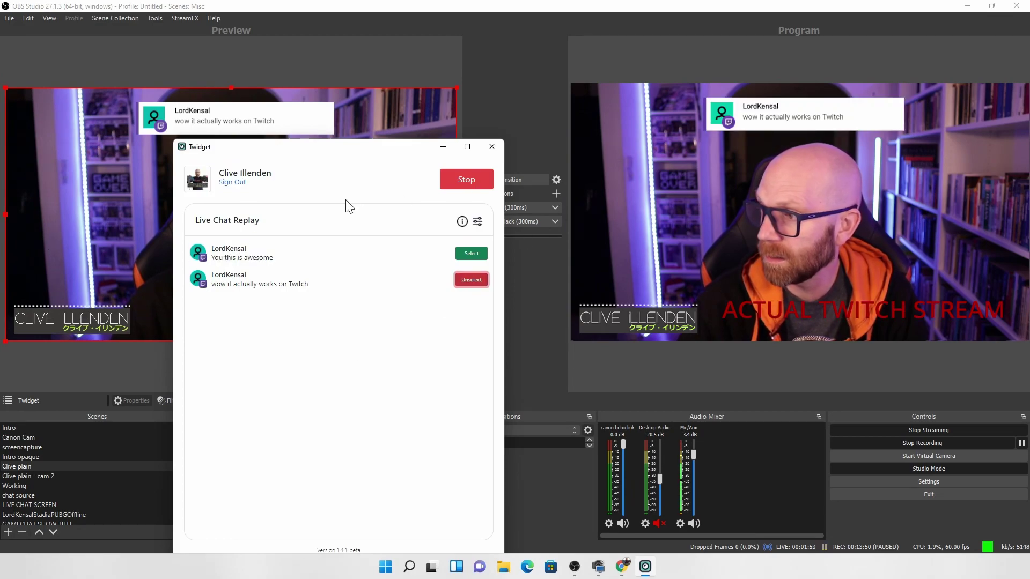
{"action": "left_click_drag", "start_coordinate": [400, 166], "coordinate": [45, 244]}
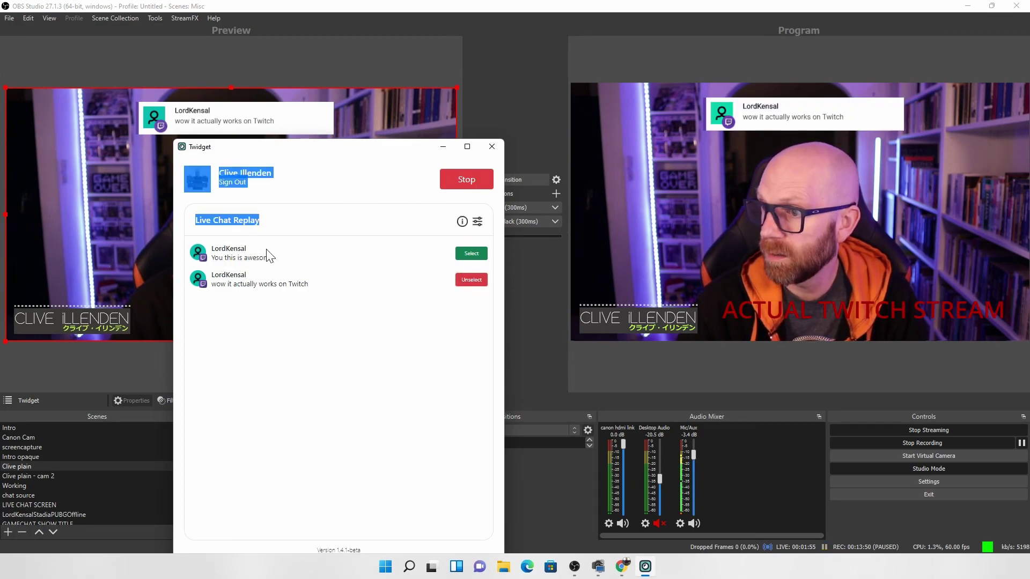
Step: Drag the Twidget chat box to the lower centre of the camera shot and transition it live
{"action": "left_click_drag", "start_coordinate": [365, 153], "coordinate": [0, 225]}
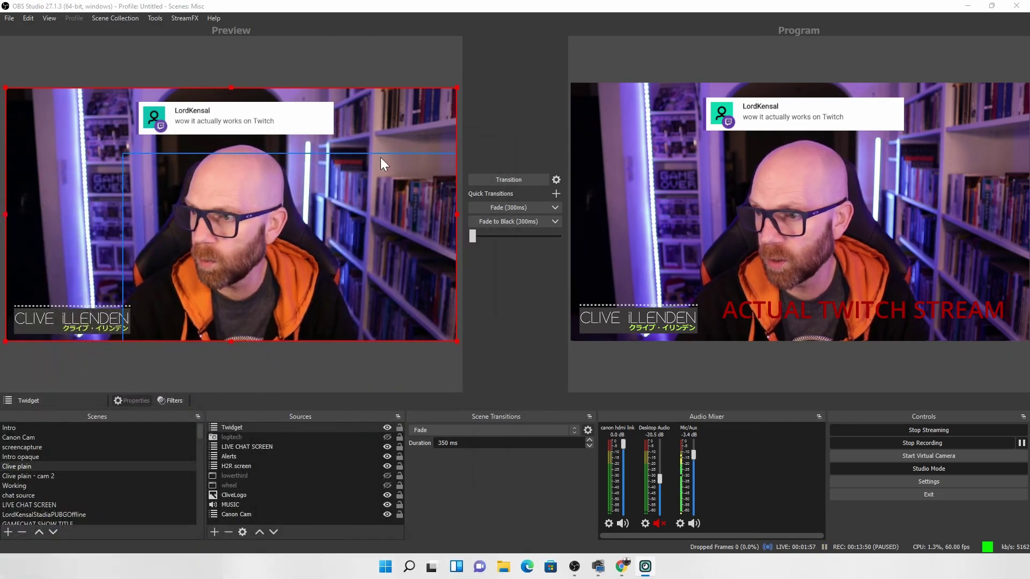
{"action": "left_click", "coordinate": [226, 147]}
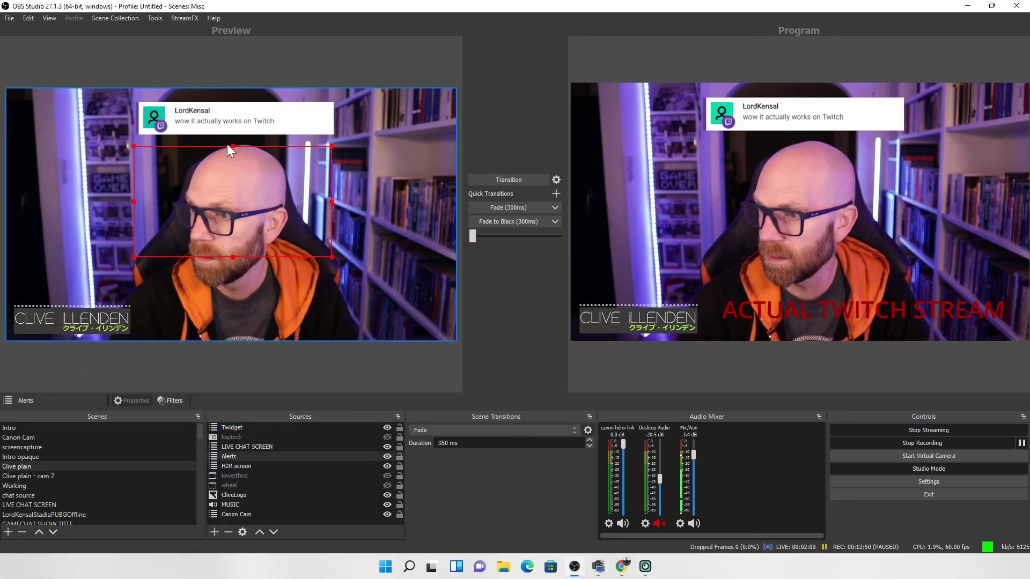
{"action": "left_click", "coordinate": [260, 424]}
{"action": "left_click_drag", "start_coordinate": [235, 126], "coordinate": [259, 322]}
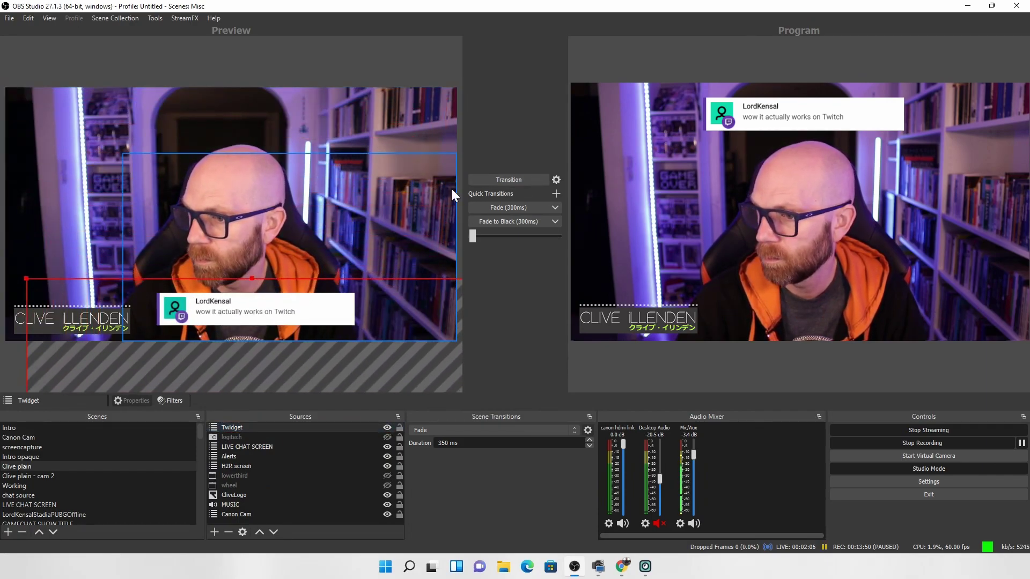
{"action": "left_click", "coordinate": [499, 180]}
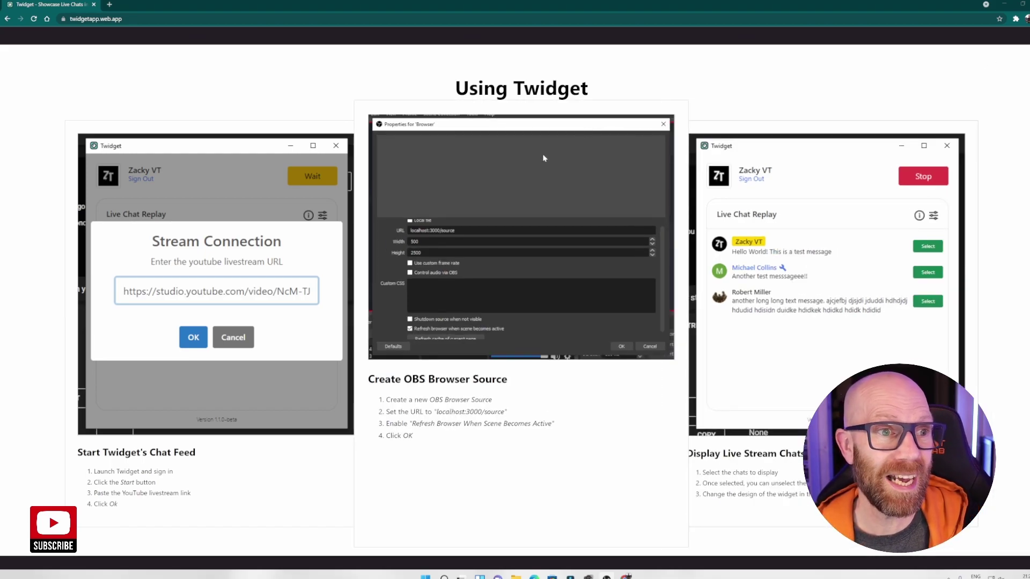
{"action": "scroll", "coordinate": [544, 158], "scroll_direction": "up", "scroll_amount": 10}
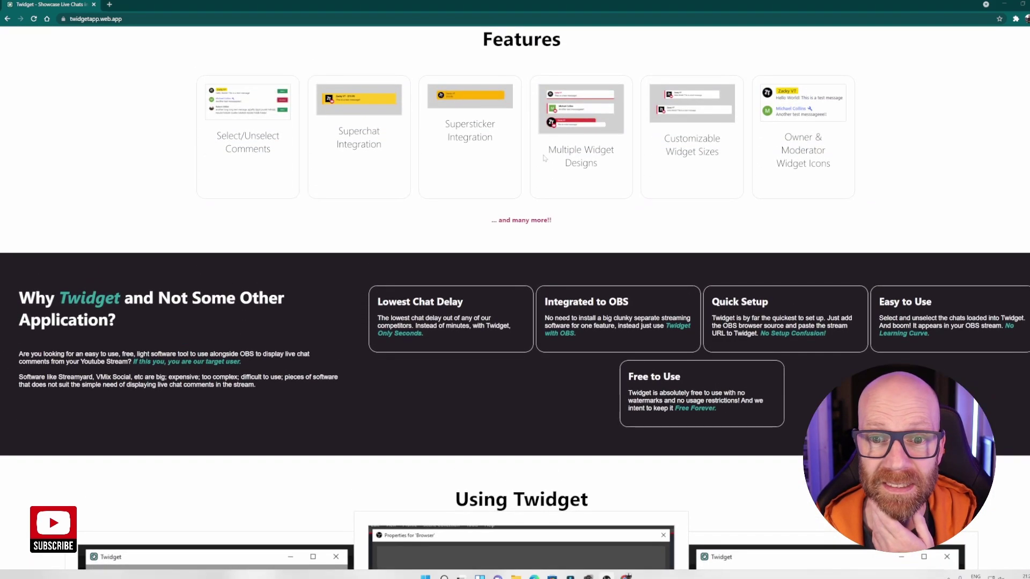
{"action": "scroll", "coordinate": [543, 158], "scroll_direction": "down", "scroll_amount": 15}
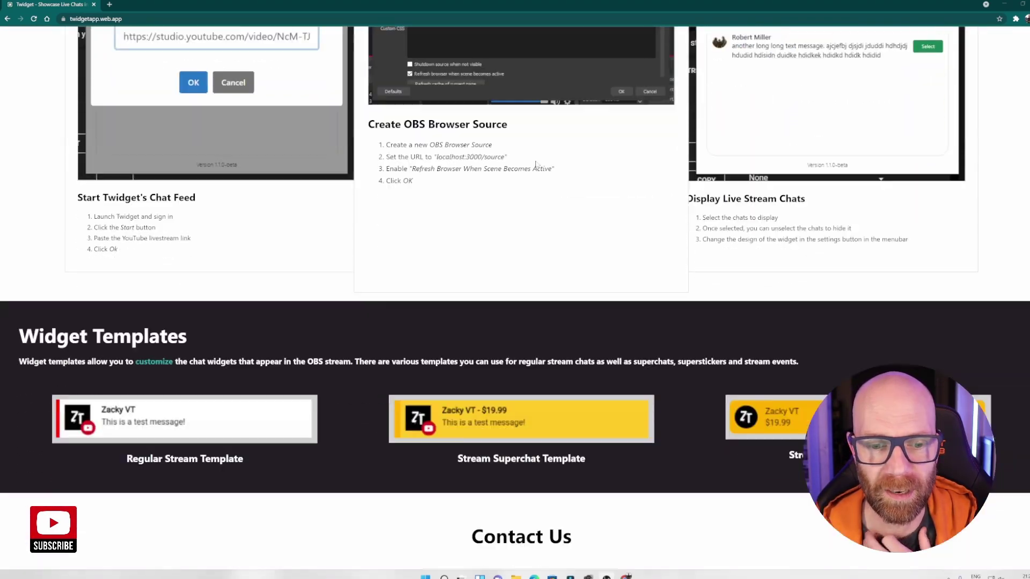
{"action": "scroll", "coordinate": [535, 163], "scroll_direction": "up", "scroll_amount": 8}
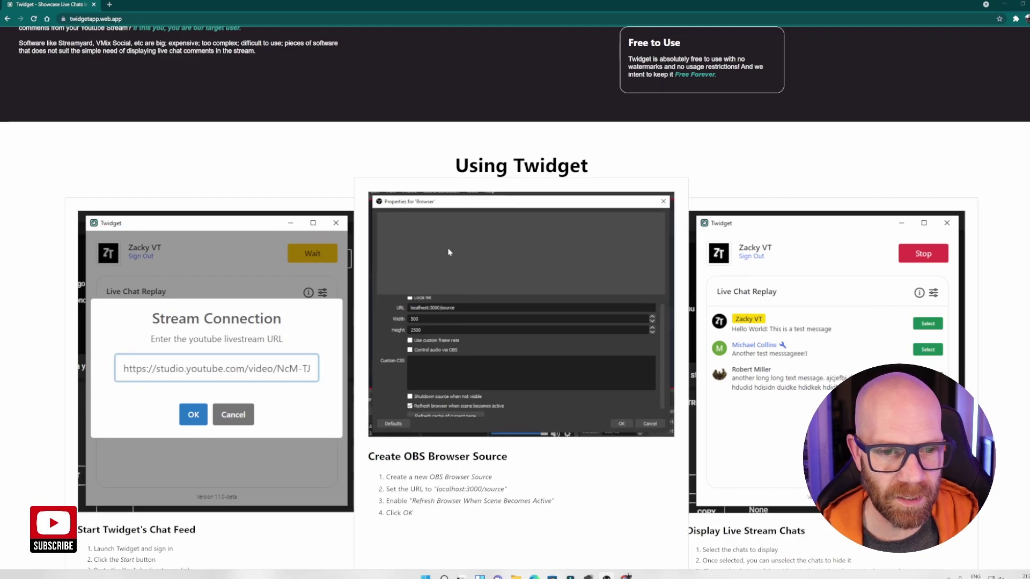
{"action": "scroll", "coordinate": [448, 251], "scroll_direction": "up", "scroll_amount": 2}
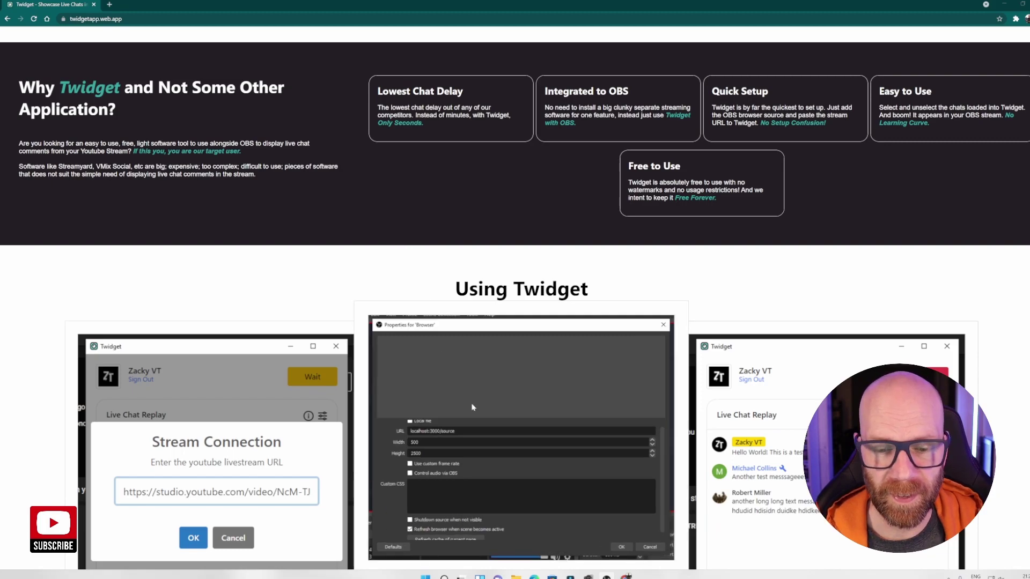
Step: Open YouTube Studio in a new tab and go to its live streaming dashboard
{"action": "left_click", "coordinate": [108, 6]}
{"action": "type", "text": "studio"}
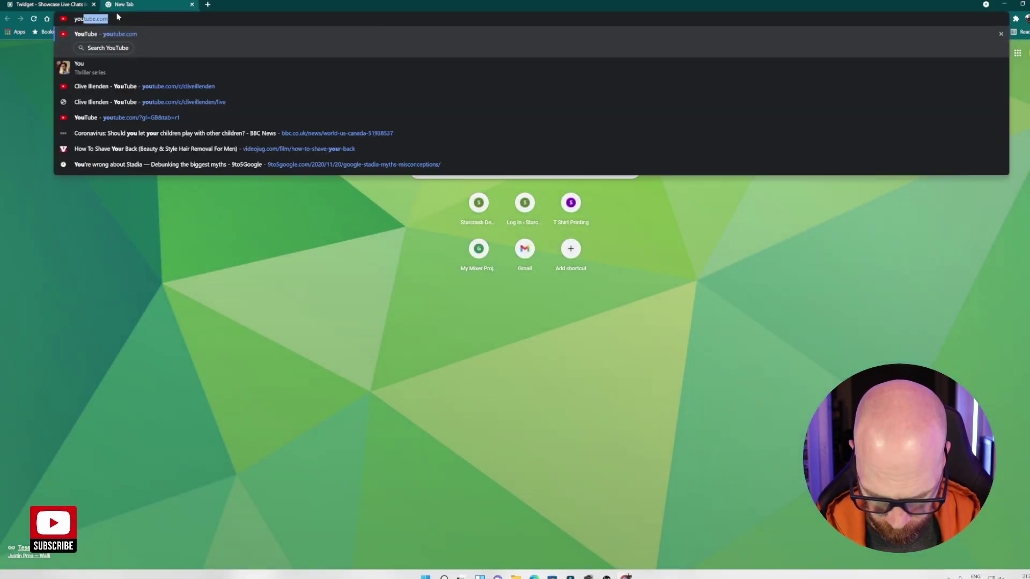
{"action": "key", "text": "Return"}
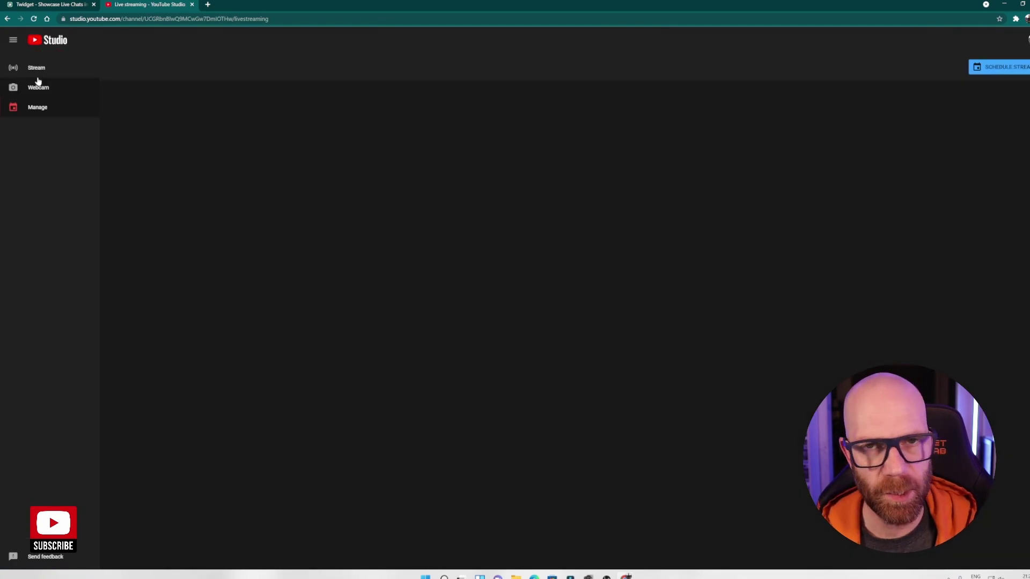
{"action": "left_click", "coordinate": [33, 68]}
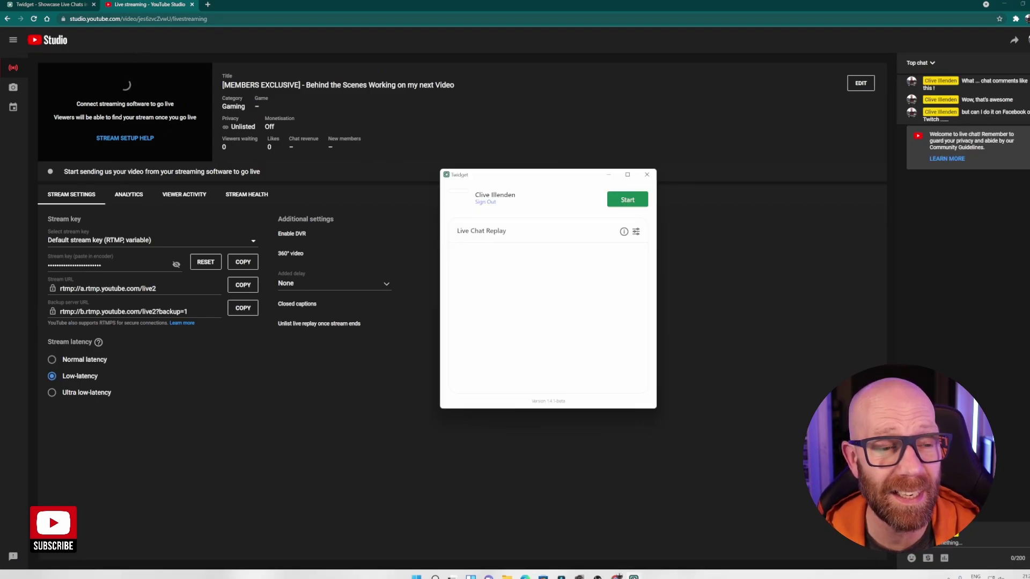
Step: Copy the YouTube Studio live streaming page address
{"action": "left_click_drag", "start_coordinate": [209, 19], "coordinate": [54, 23]}
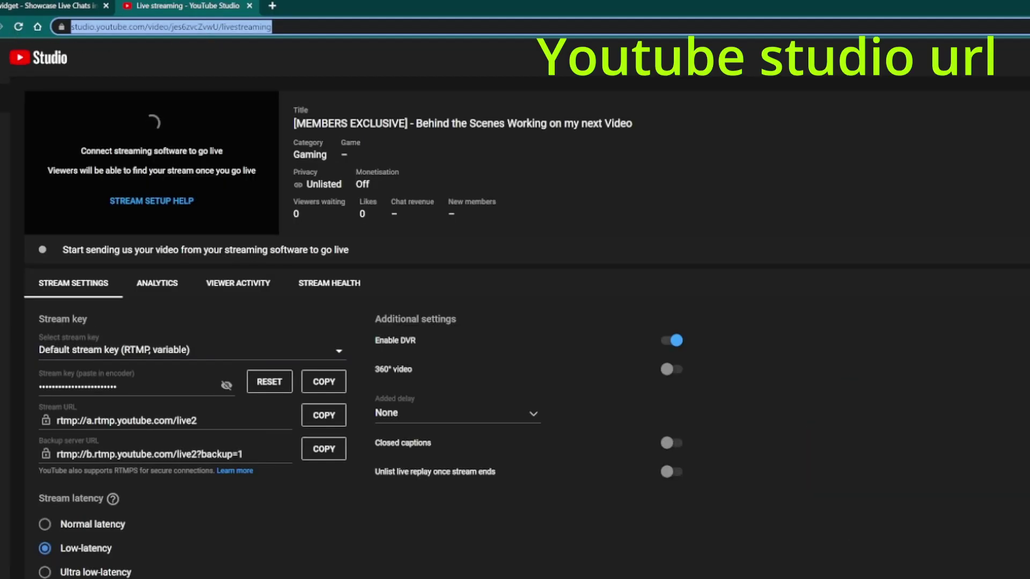
{"action": "right_click", "coordinate": [189, 22]}
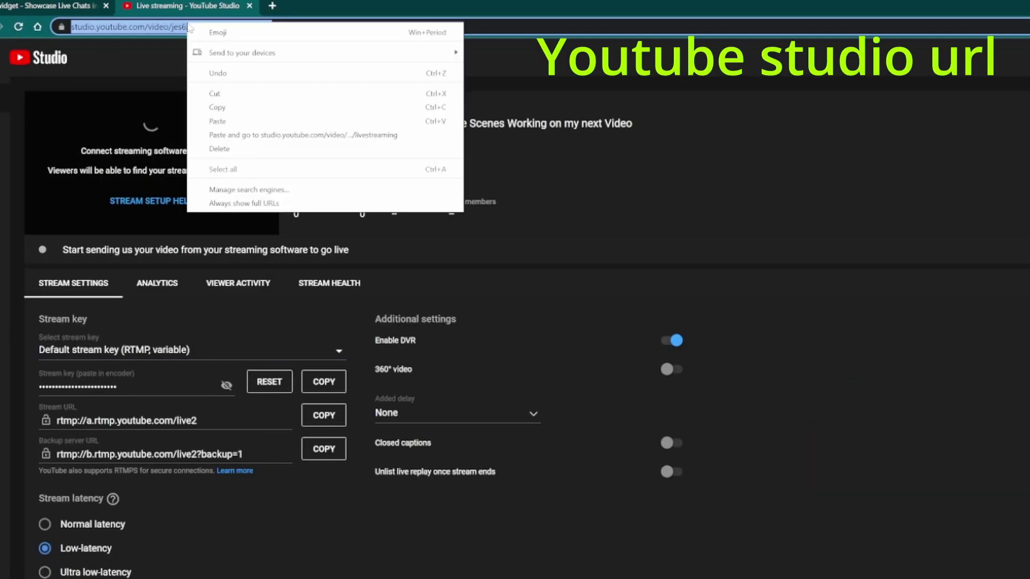
{"action": "left_click", "coordinate": [224, 107]}
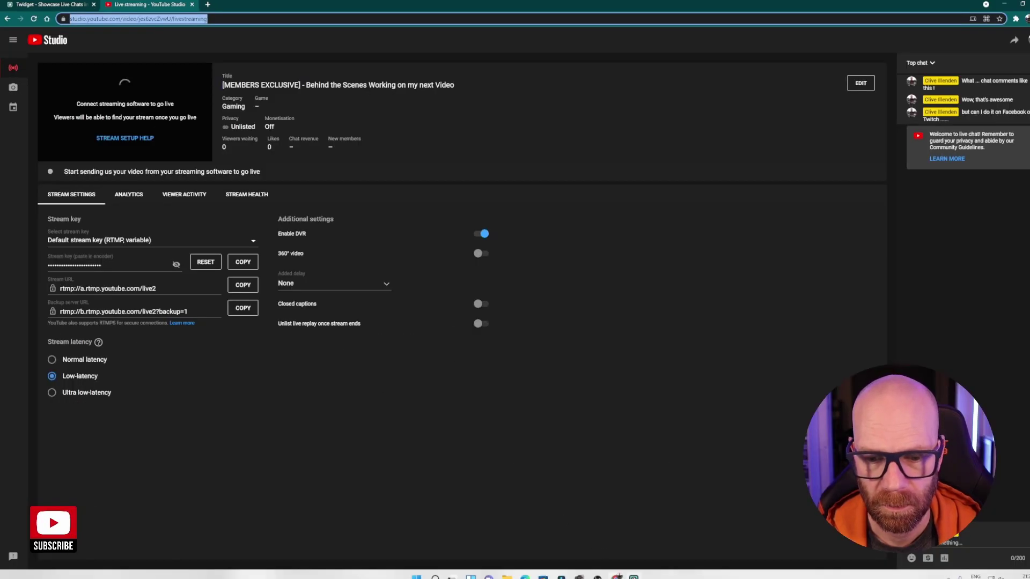
Step: Connect Twidget to the YouTube stream using the pasted address
{"action": "key", "text": "alt+Tab"}
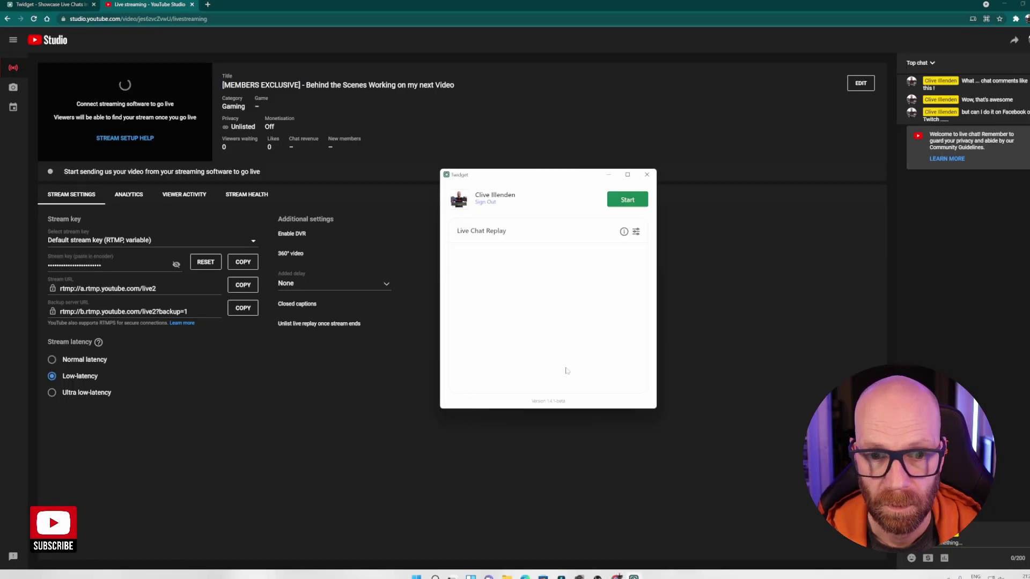
{"action": "left_click", "coordinate": [627, 200]}
{"action": "left_click", "coordinate": [558, 268]}
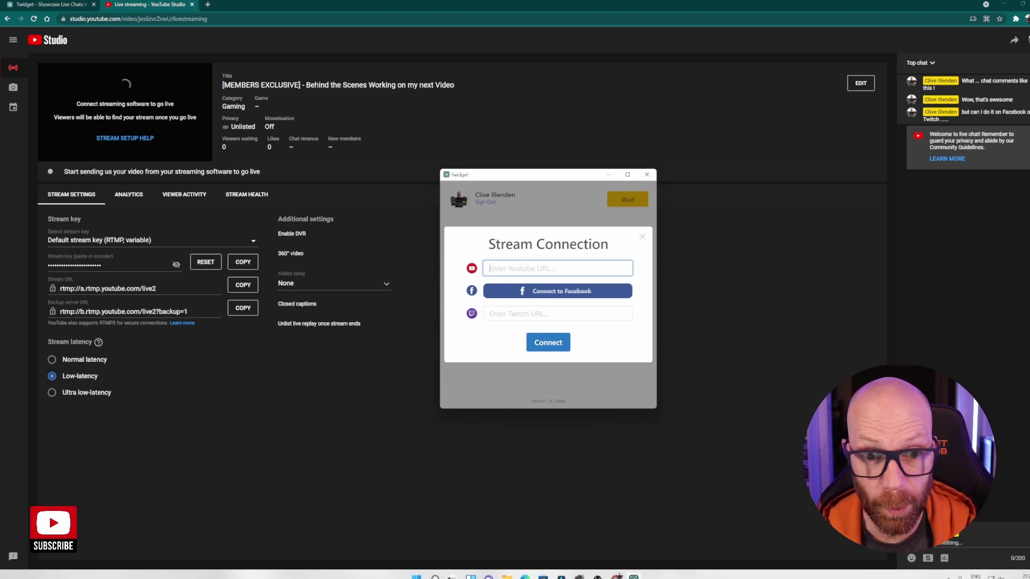
{"action": "key", "text": "ctrl+v"}
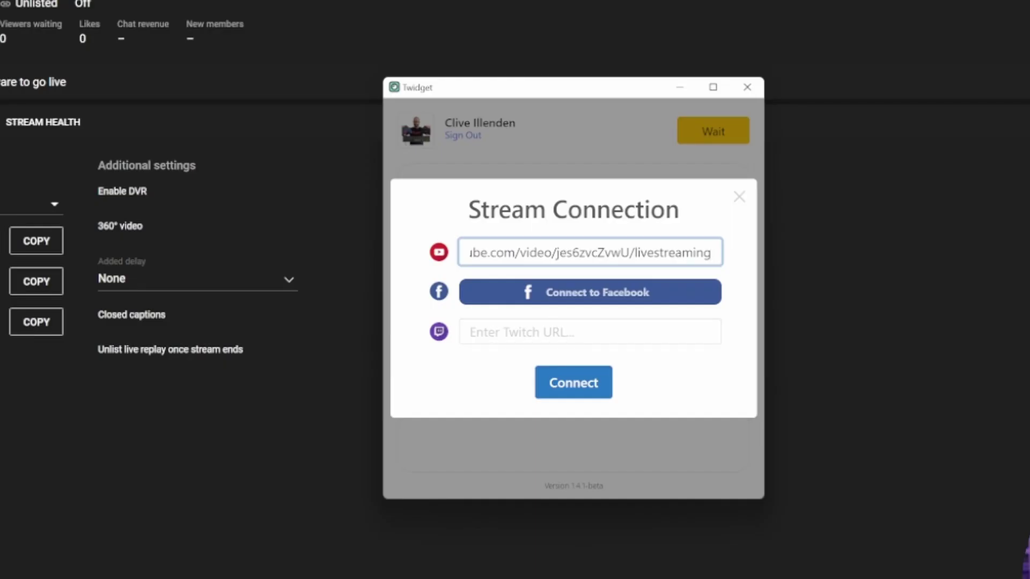
{"action": "left_click", "coordinate": [571, 383]}
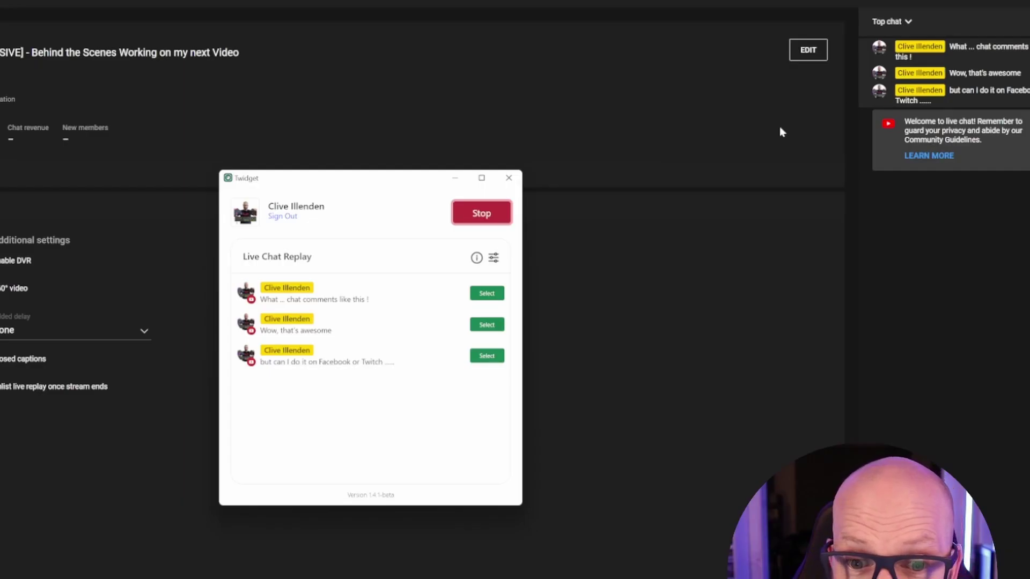
Step: Select the first YouTube comment, 'What ... chat comments like this !', for the overlay
{"action": "left_click", "coordinate": [486, 295]}
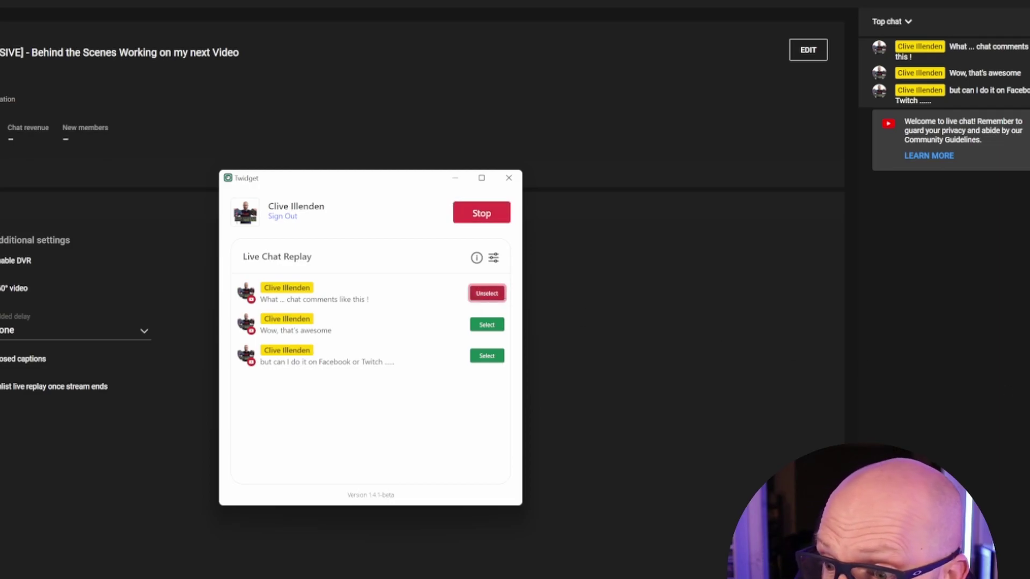